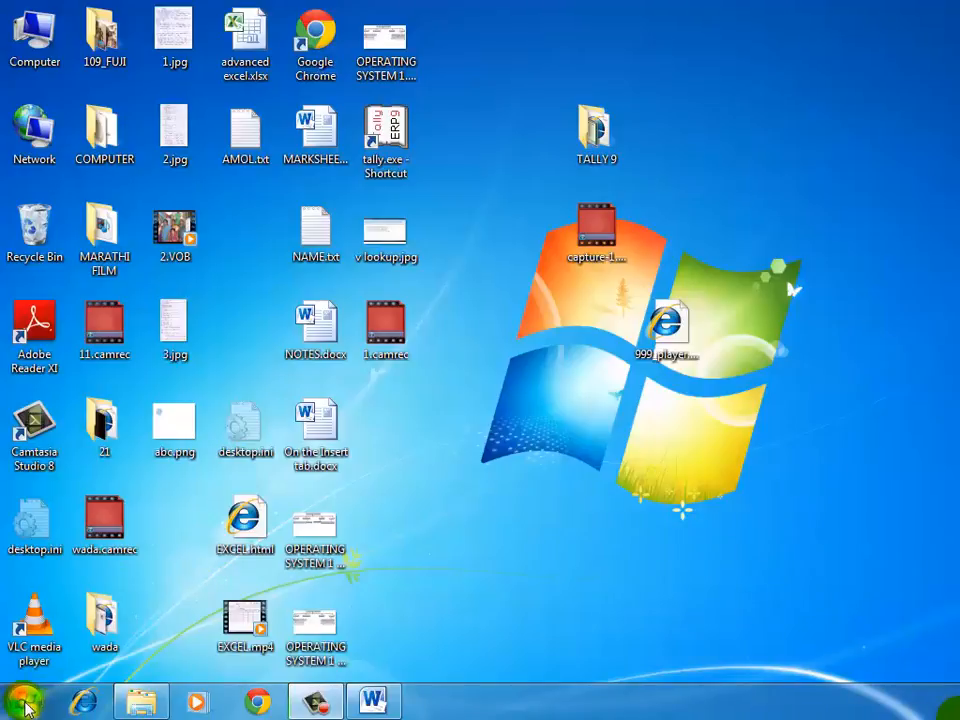
# Step: Browse the installed programs to the Microsoft Office folder and locate Microsoft Word 2010
pyautogui.click(24, 702)
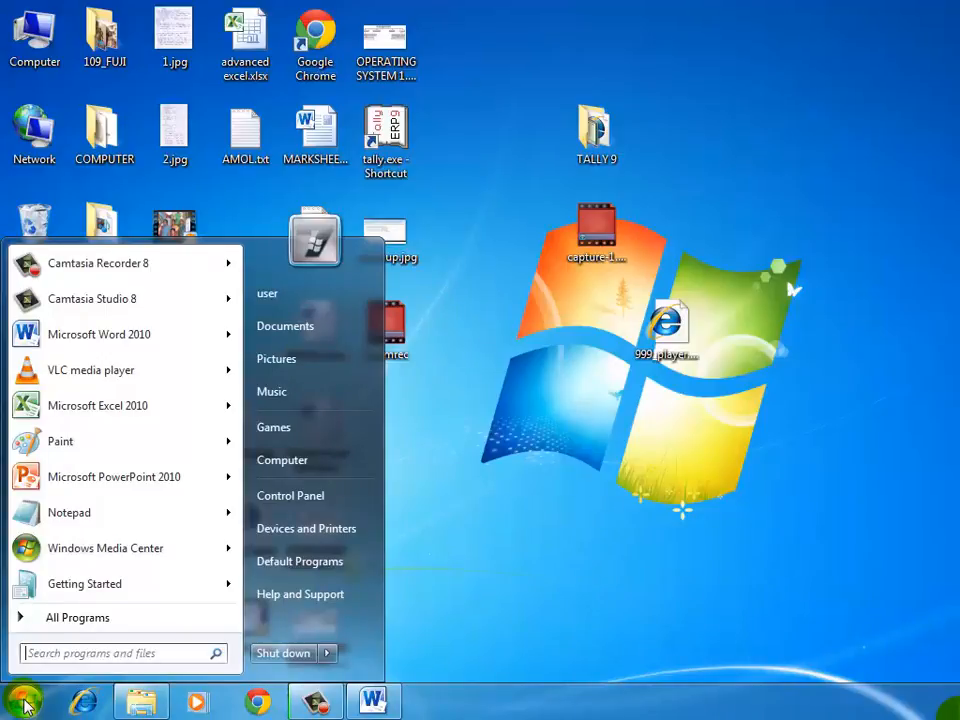
pyautogui.click(82, 619)
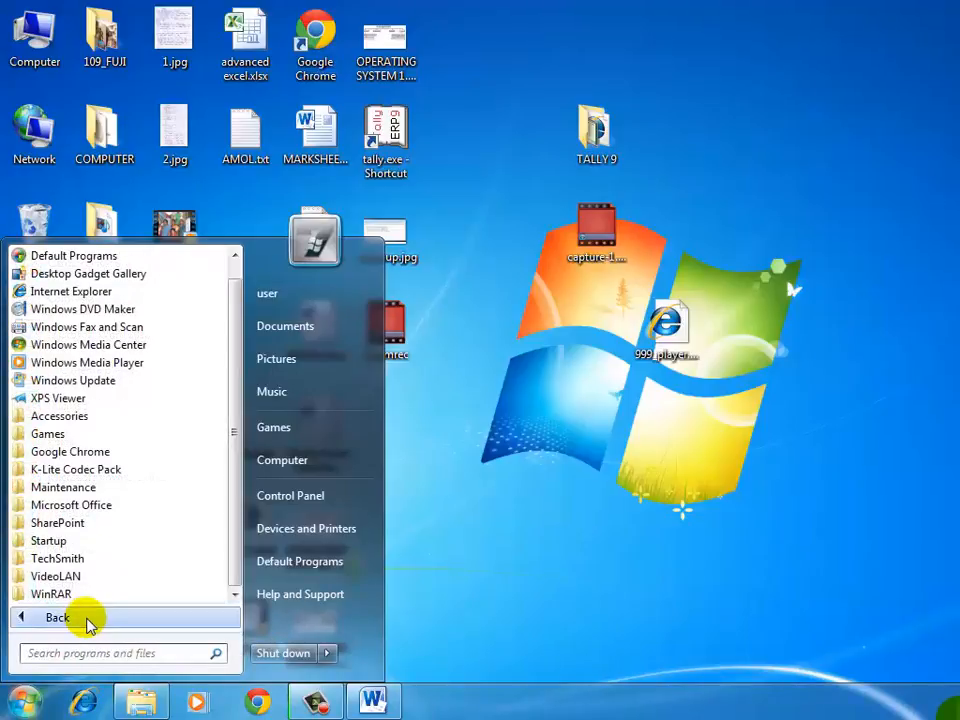
pyautogui.click(117, 507)
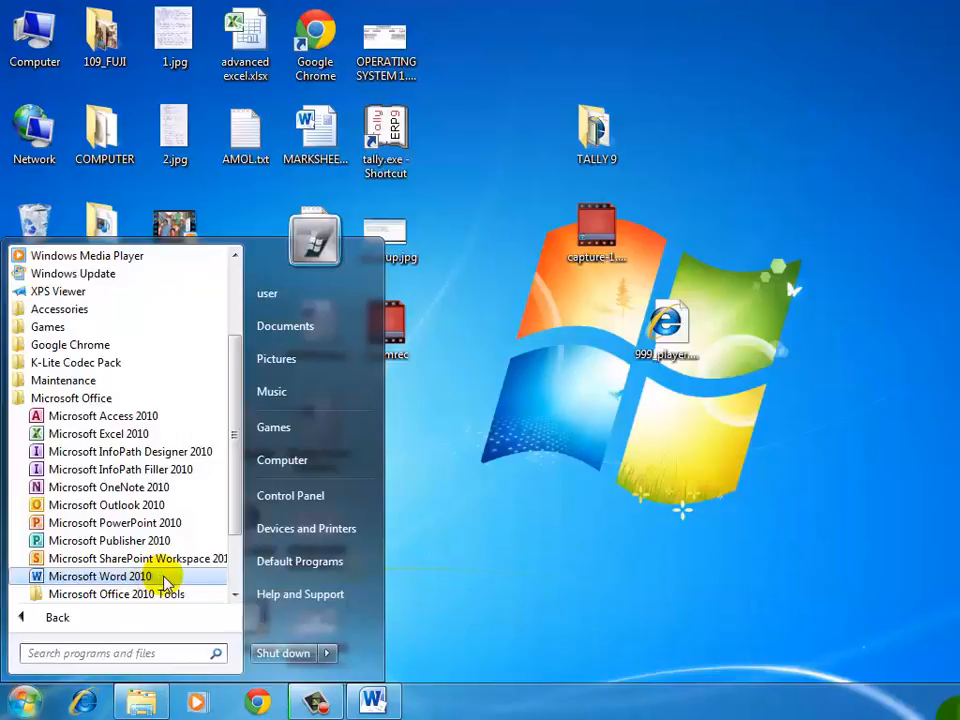
pyautogui.click(475, 536)
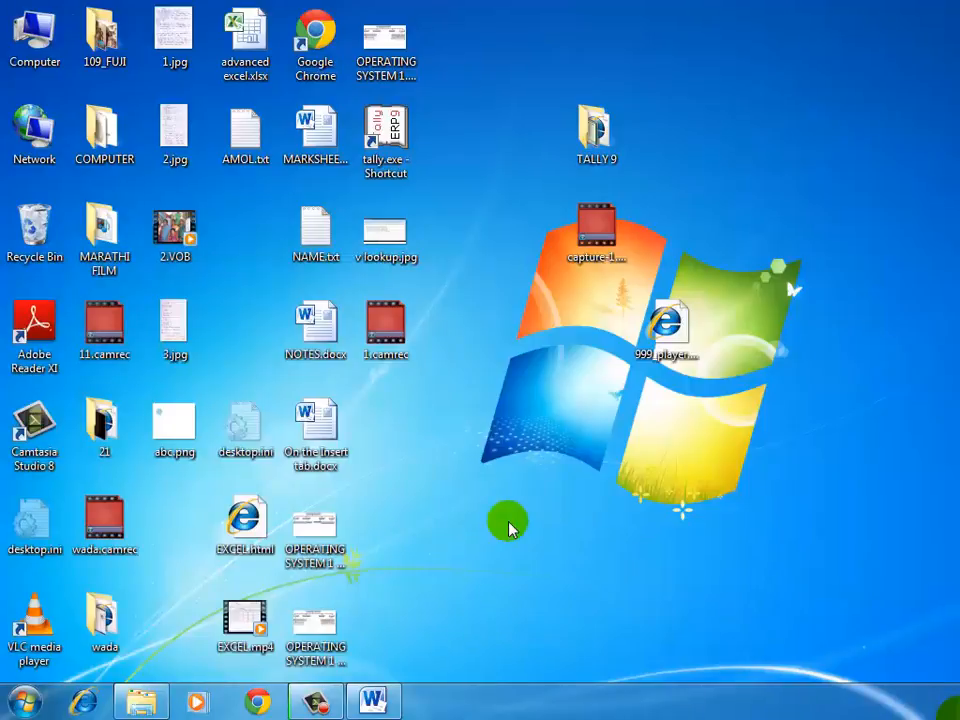
pyautogui.click(28, 708)
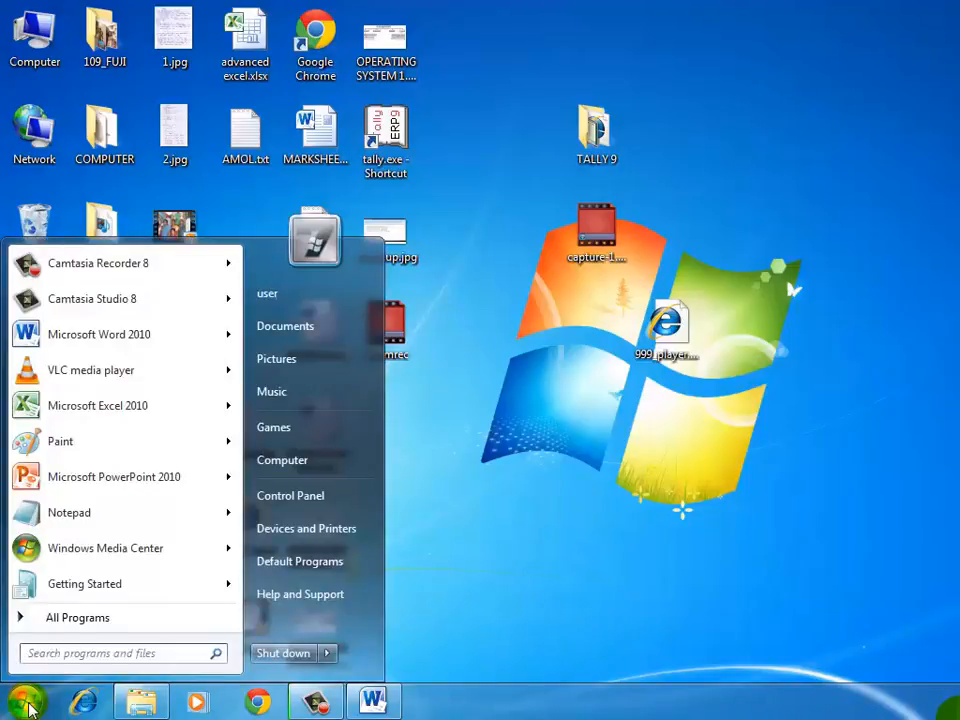
pyautogui.click(78, 618)
pyautogui.click(100, 618)
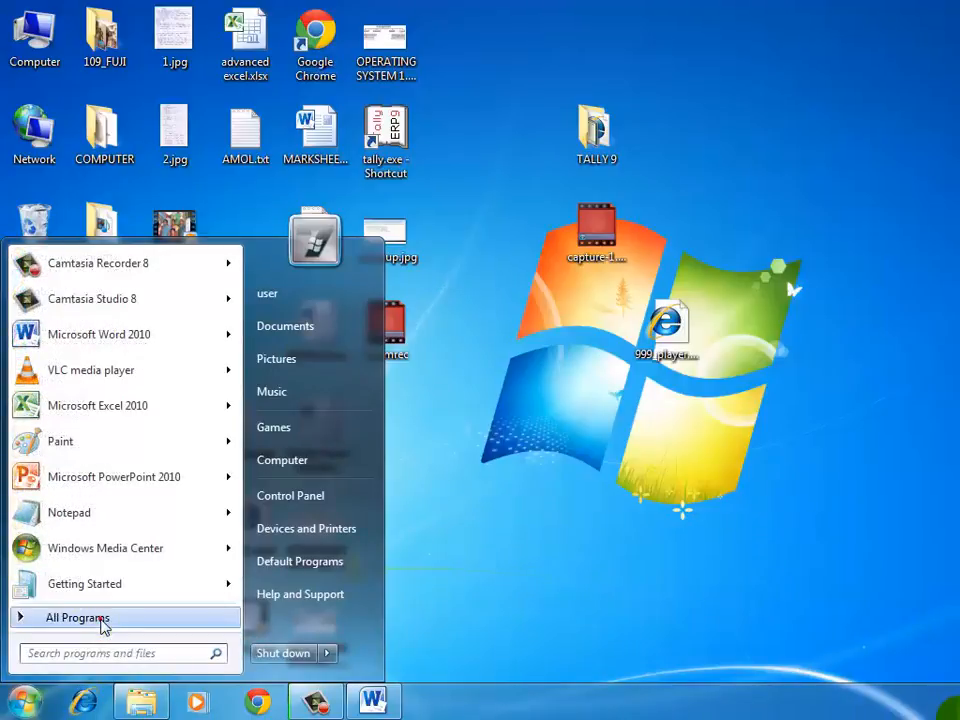
pyautogui.click(100, 618)
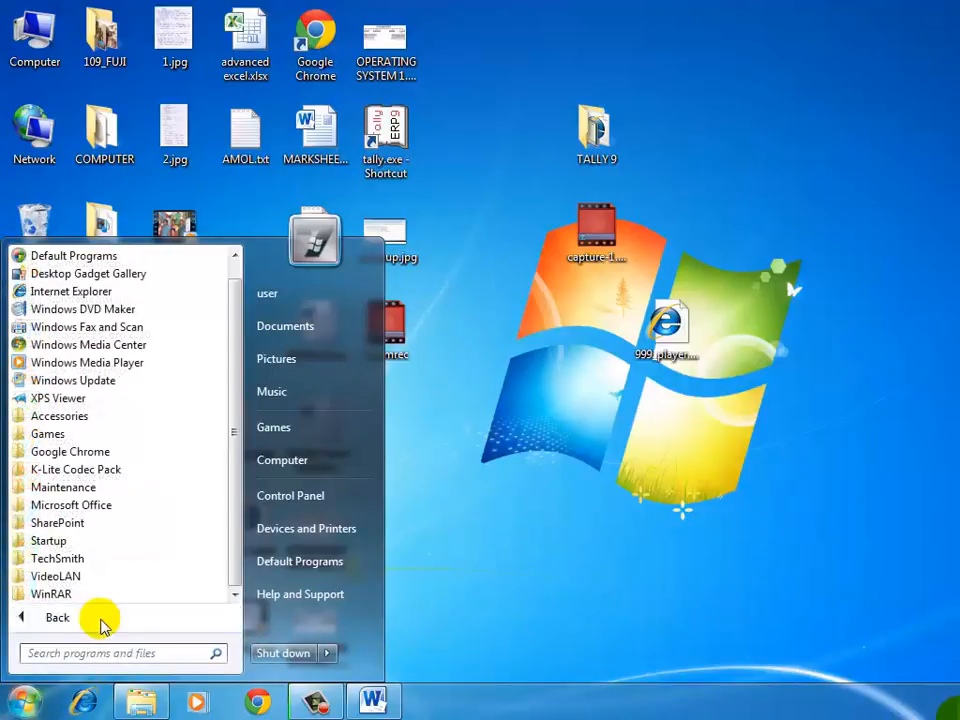
pyautogui.click(131, 507)
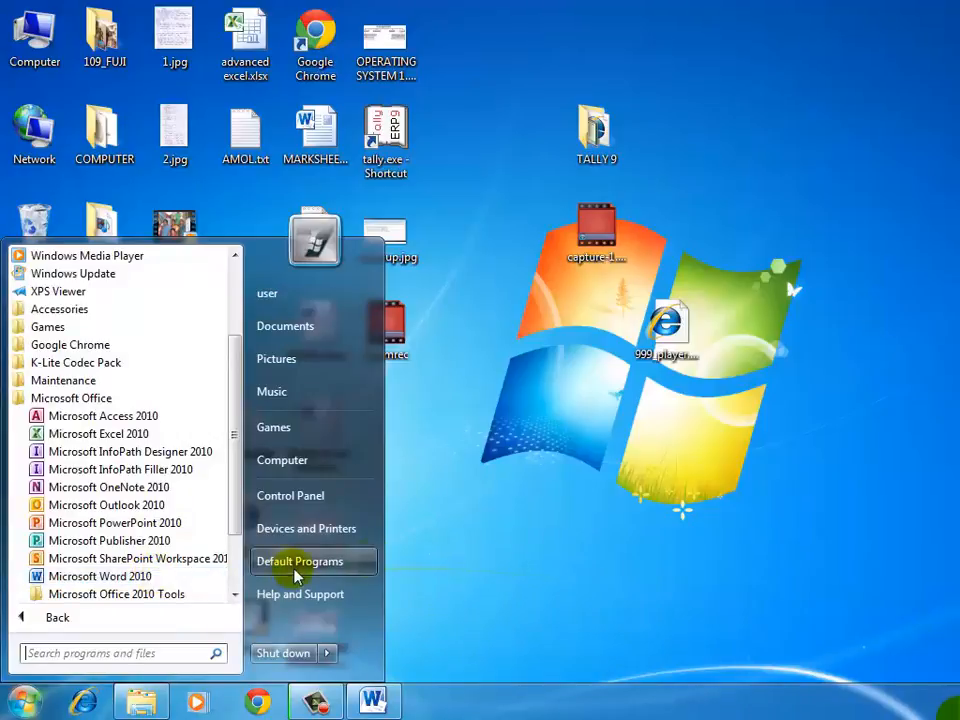
pyautogui.click(677, 537)
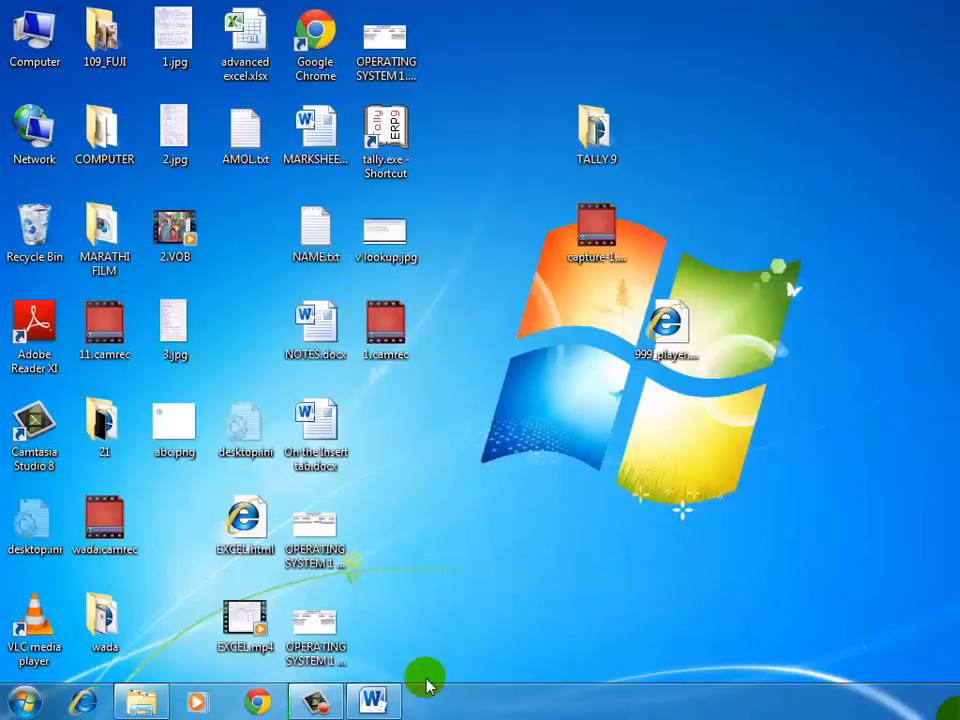
# Step: Try to start Word by searching the installed programs for WINWORD
pyautogui.click(24, 707)
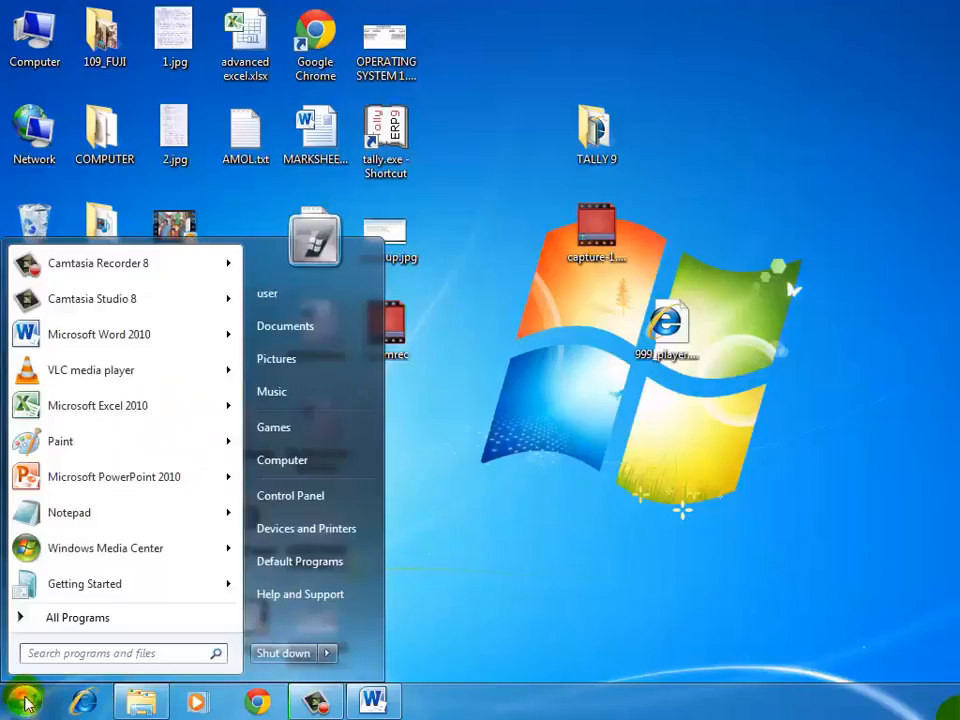
pyautogui.click(100, 657)
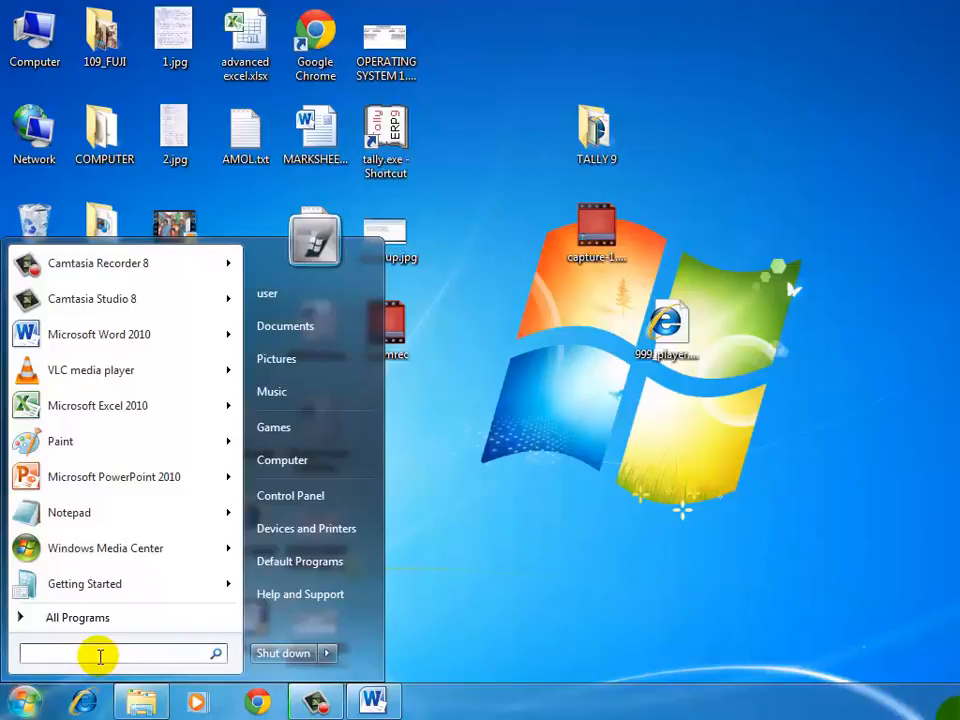
pyautogui.write('WIN')
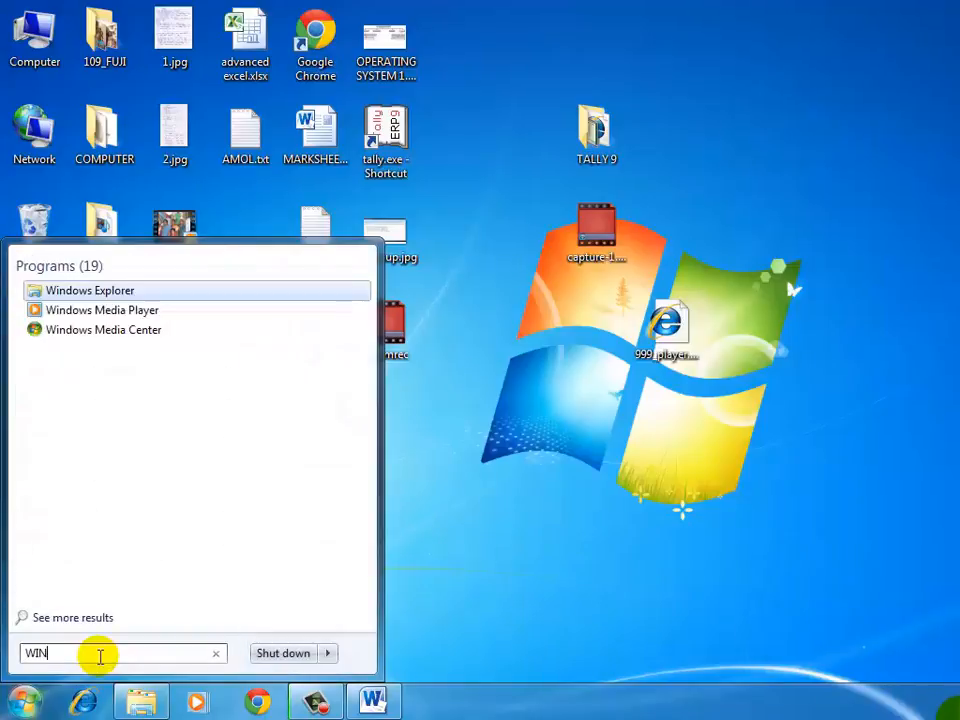
pyautogui.write('WORD')
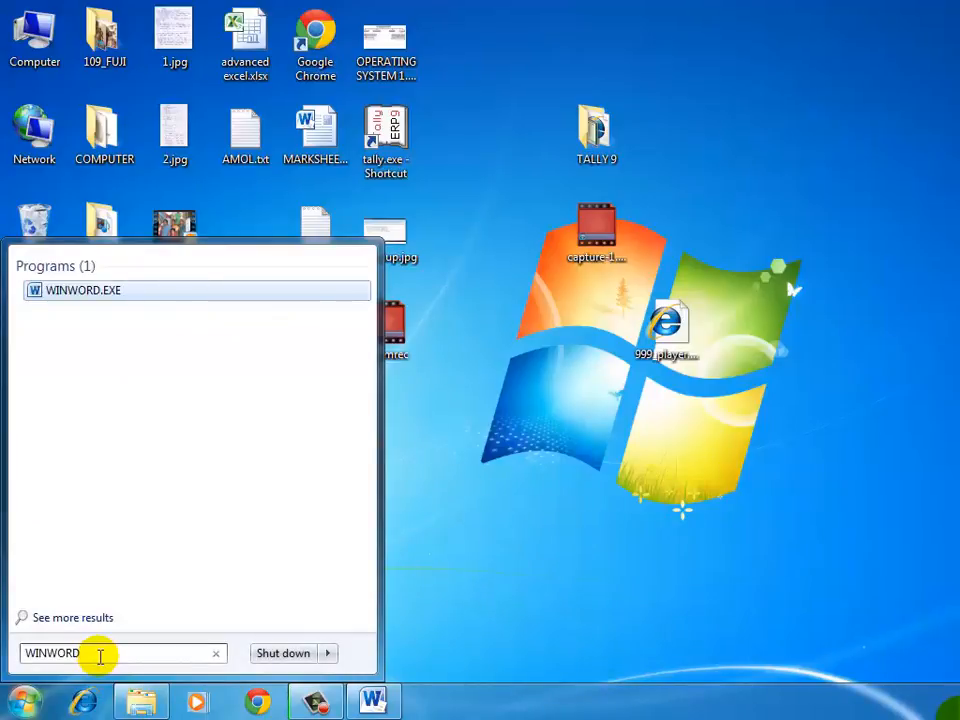
pyautogui.press('Return')
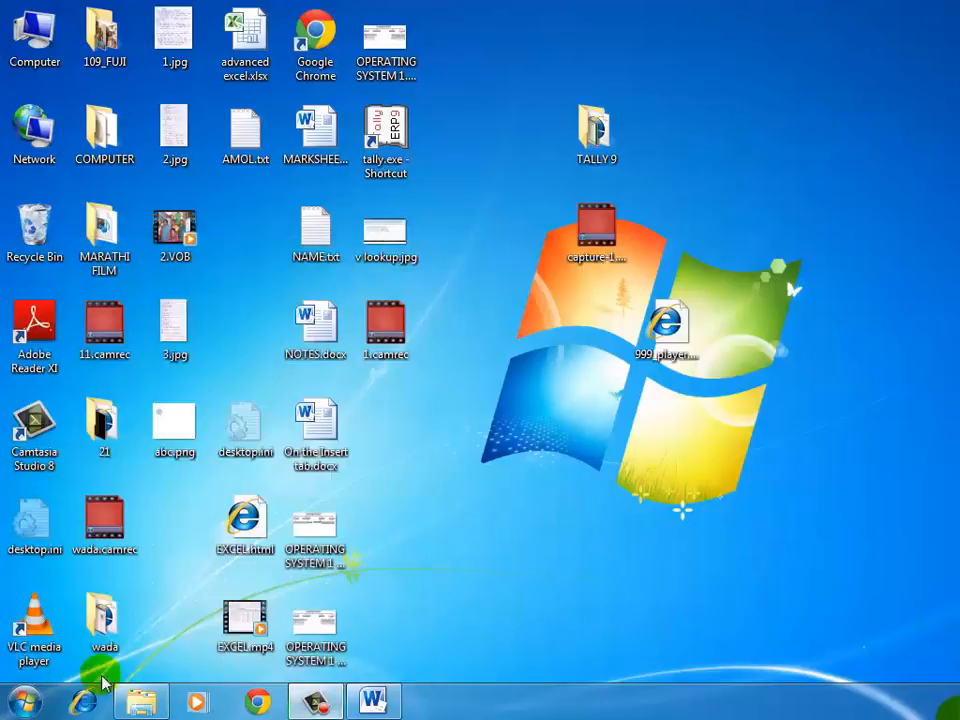
# Step: Search the programs and files for WINWORD and launch WINWORD.EXE
pyautogui.click(25, 704)
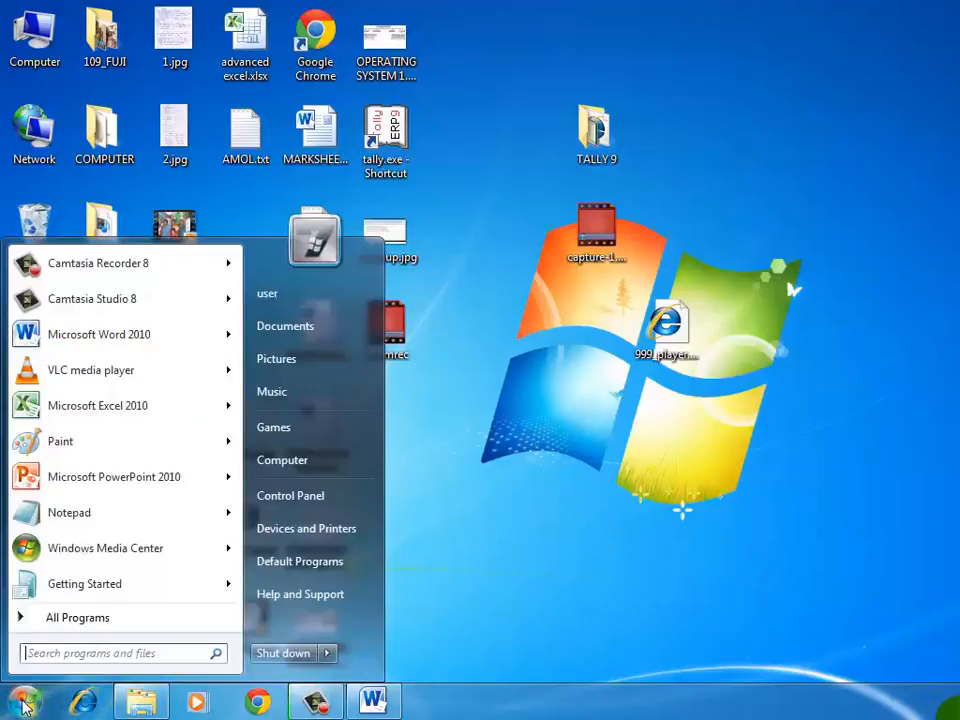
pyautogui.click(60, 652)
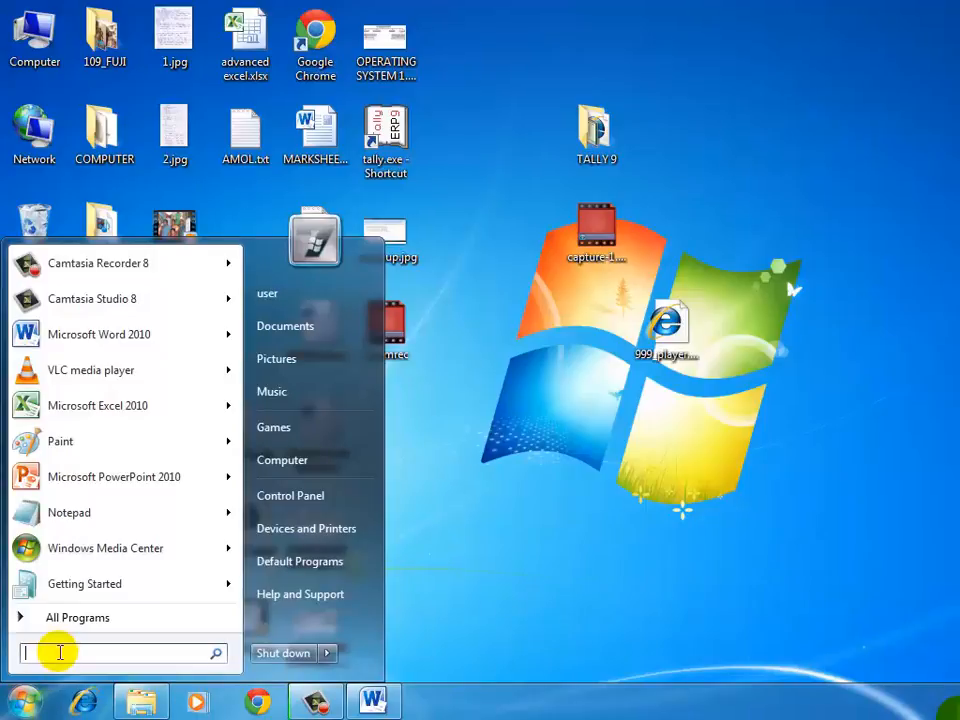
pyautogui.write('WINWOR')
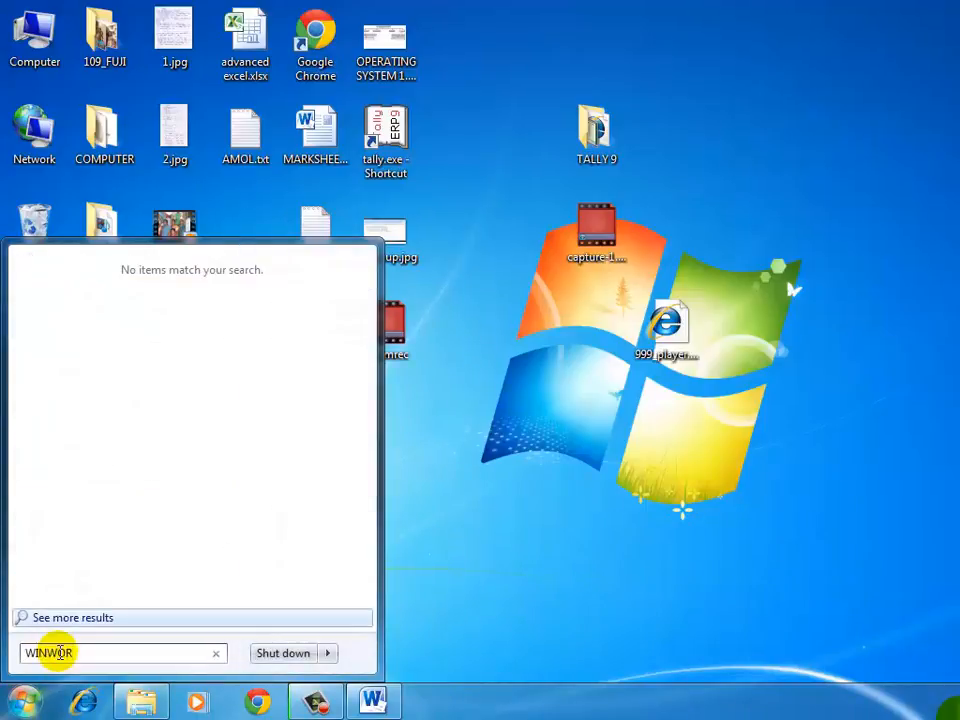
pyautogui.write('D')
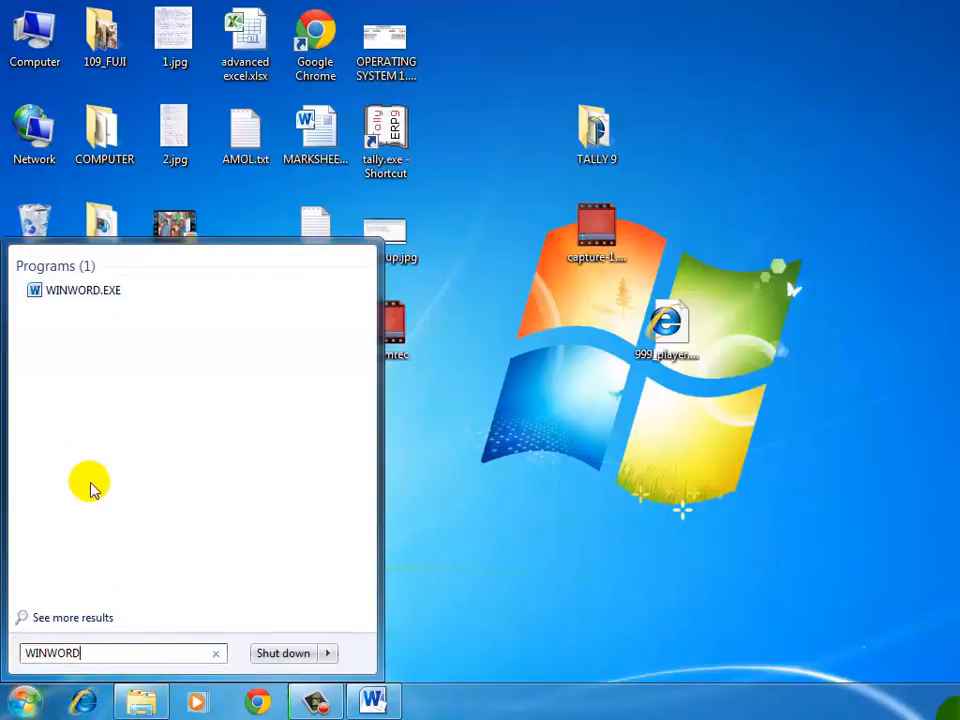
pyautogui.click(73, 292)
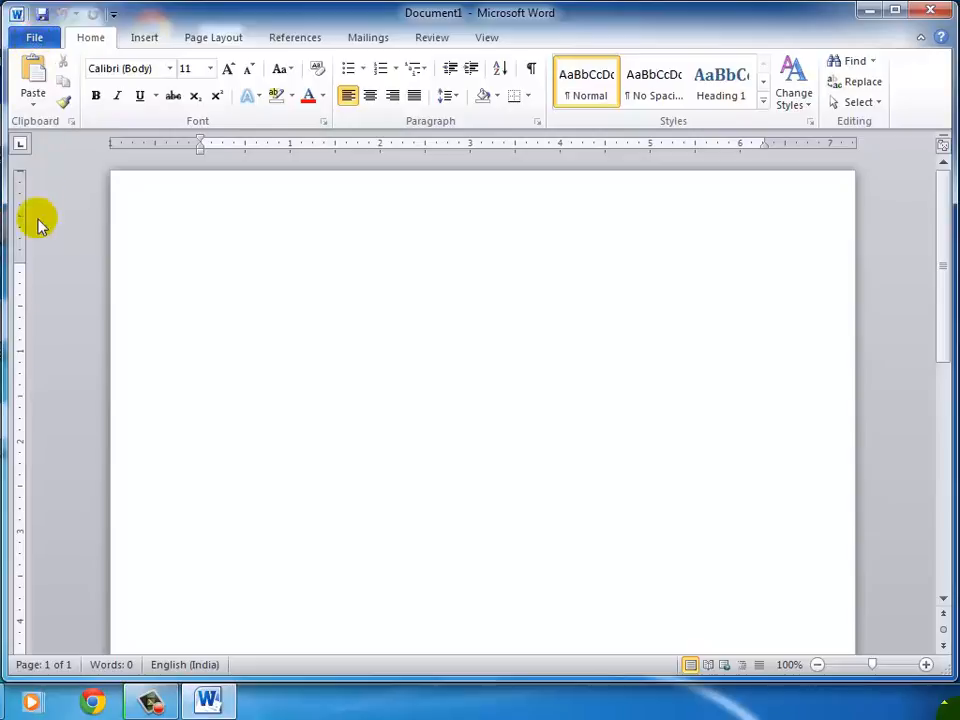
# Step: Examine the File commands and recent documents, and the Insert, Page Layout and References commands, ending at the Home commands
pyautogui.click(35, 38)
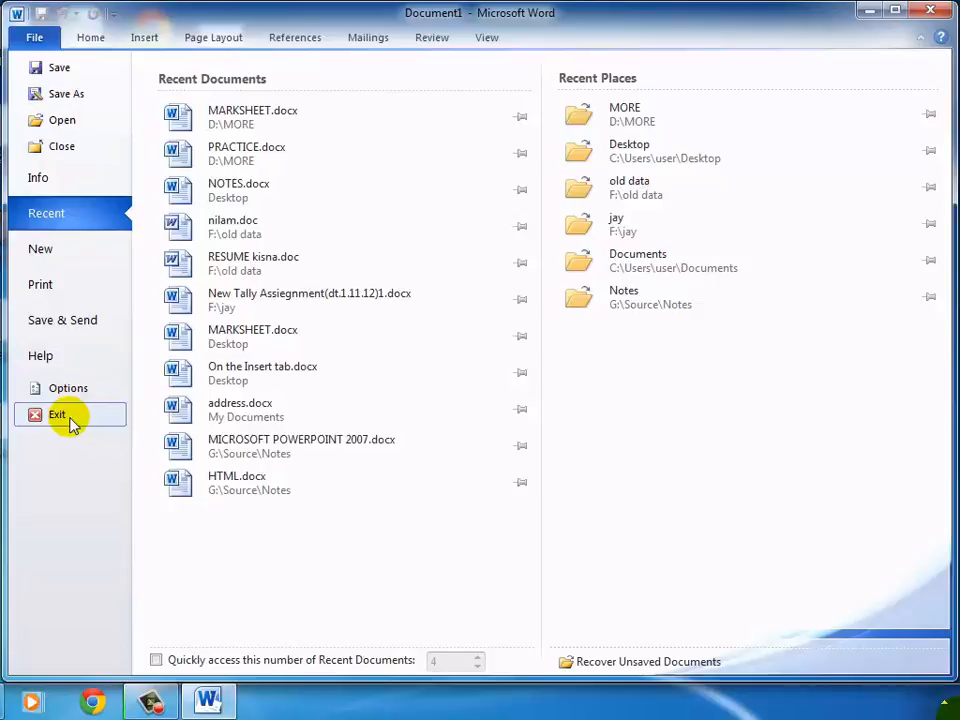
pyautogui.click(35, 39)
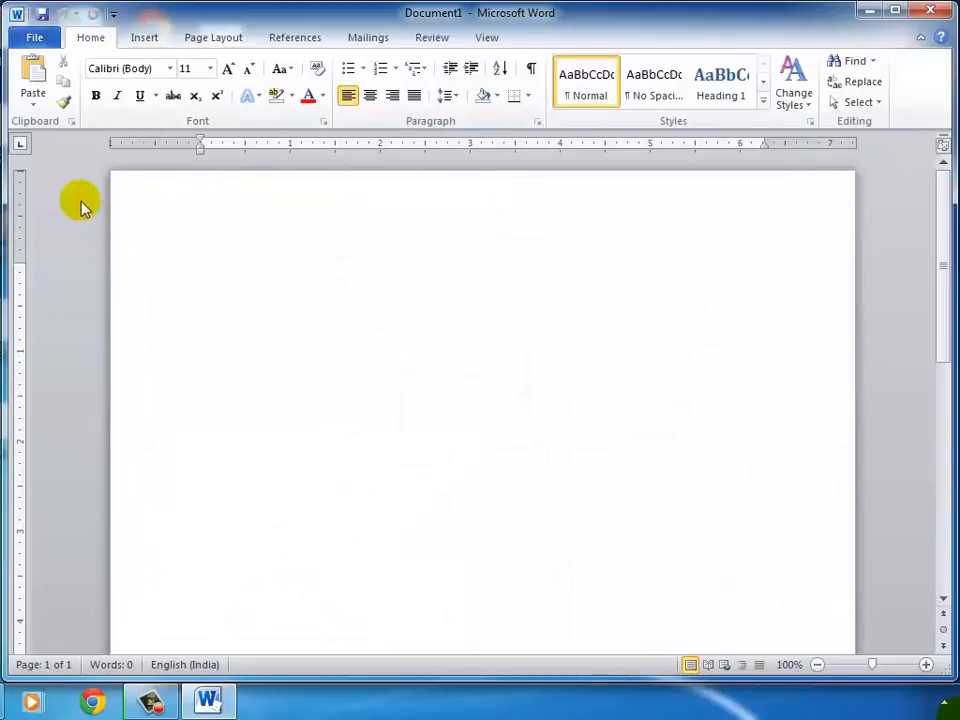
pyautogui.click(35, 39)
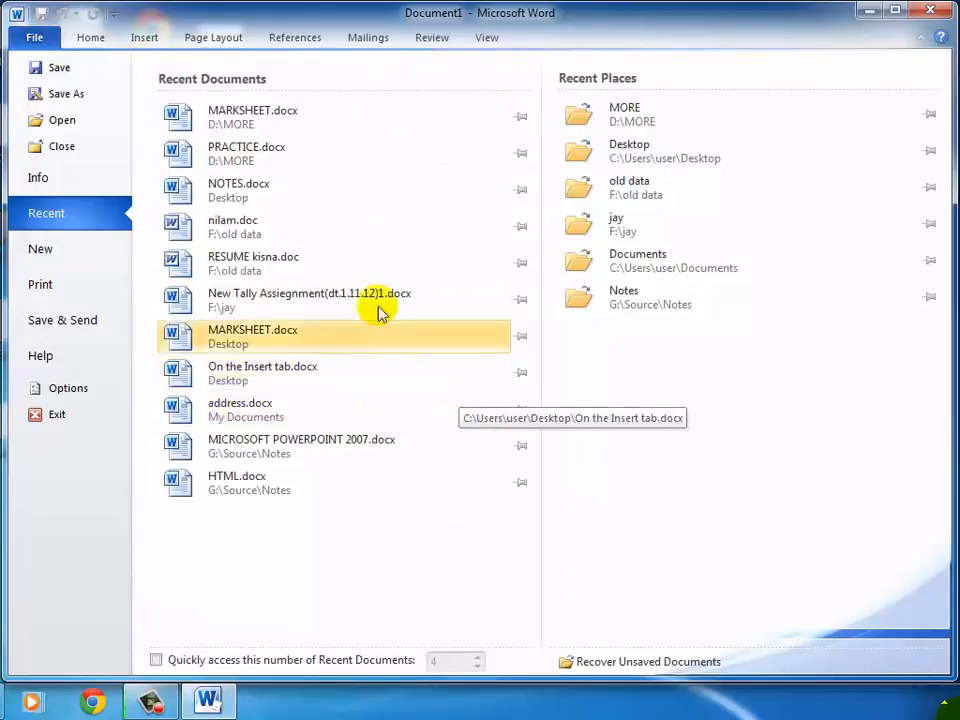
pyautogui.click(91, 40)
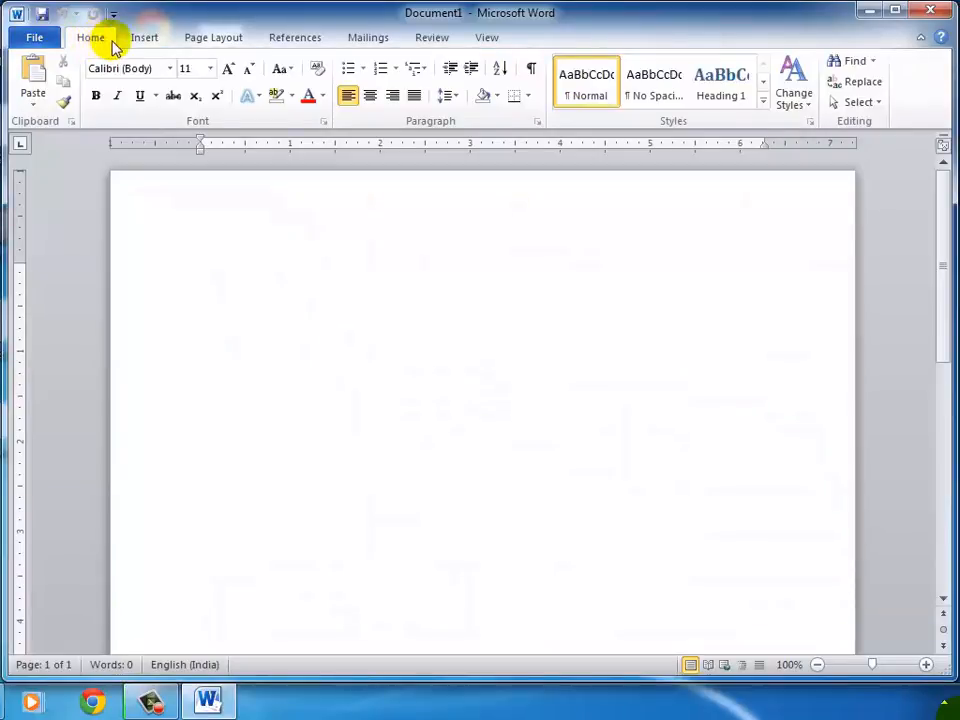
pyautogui.click(140, 40)
pyautogui.click(216, 43)
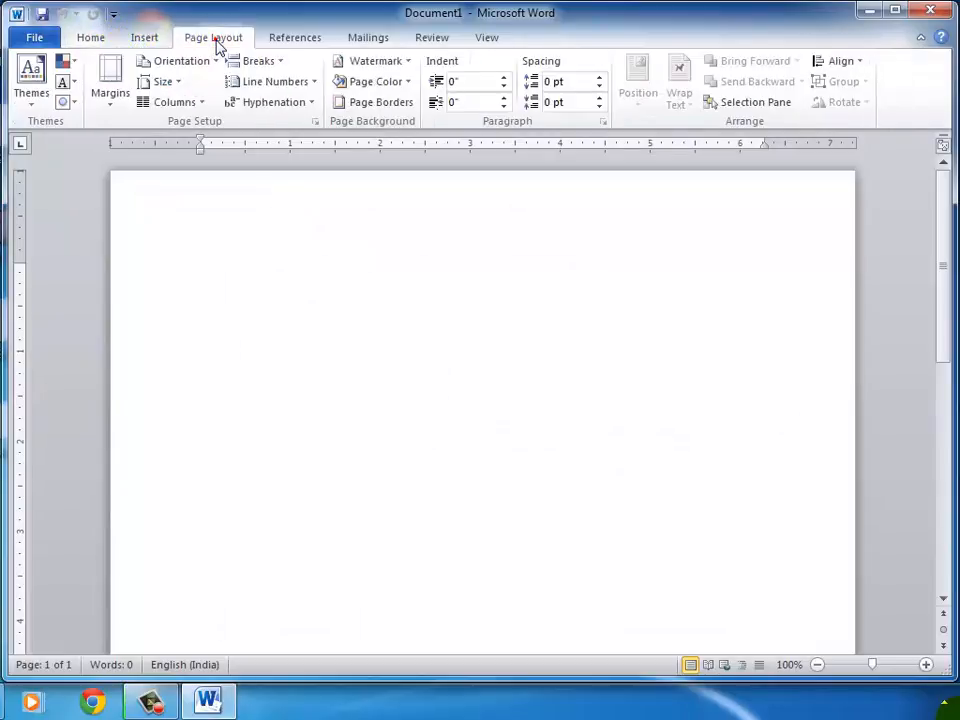
pyautogui.click(279, 41)
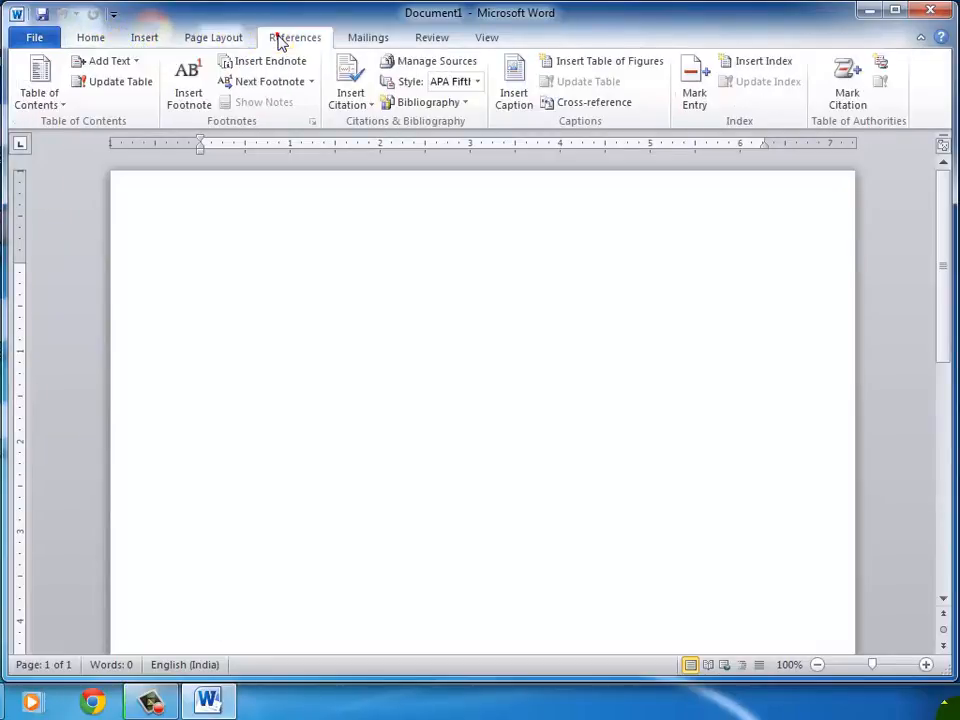
pyautogui.click(92, 40)
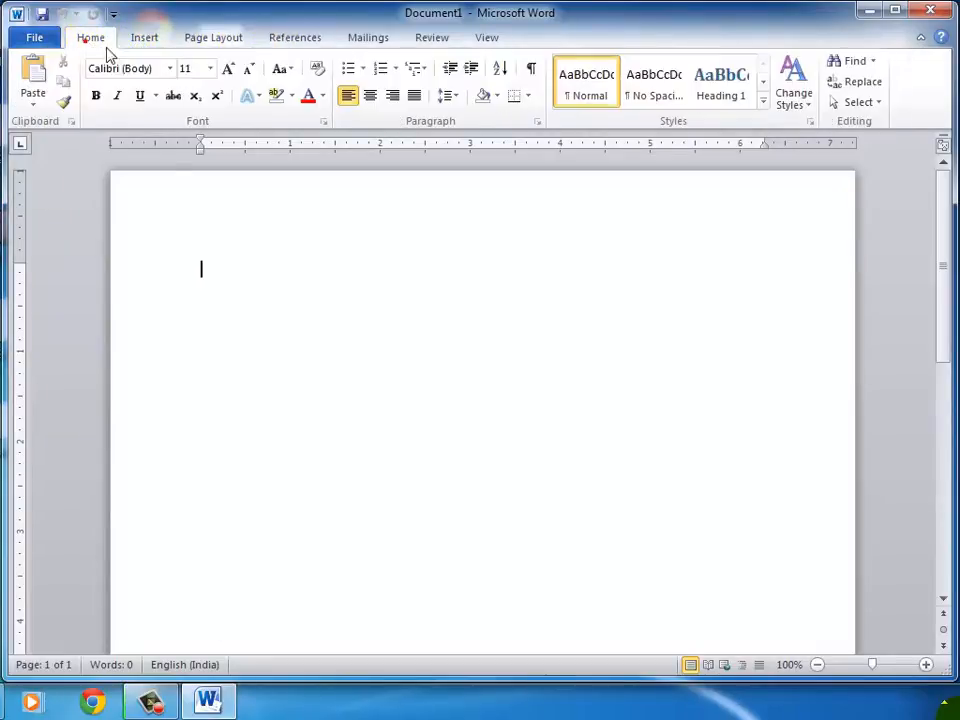
# Step: Enter the word TAB on the first line of the blank document and enlarge it to 26 pt
pyautogui.write('TAB')
pyautogui.click(178, 261)
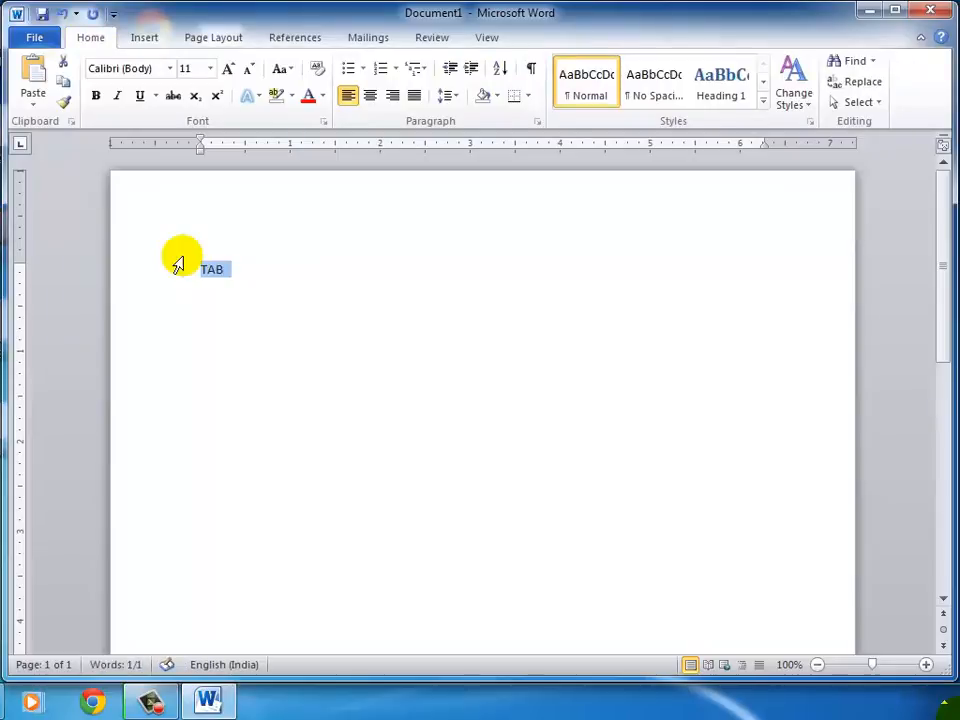
pyautogui.hotkey('ctrl', ']')
pyautogui.hotkey('ctrl', ']')
pyautogui.hotkey('ctrl', ']')
pyautogui.hotkey('ctrl', ']')
pyautogui.hotkey('ctrl', ']')
pyautogui.hotkey('ctrl', ']')
pyautogui.hotkey('ctrl', ']')
pyautogui.hotkey('ctrl', ']')
pyautogui.hotkey('ctrl', ']')
pyautogui.hotkey('ctrl', ']')
pyautogui.hotkey('ctrl', ']')
pyautogui.hotkey('ctrl', ']')
pyautogui.hotkey('ctrl', ']')
pyautogui.hotkey('ctrl', ']')
pyautogui.hotkey('ctrl', ']')
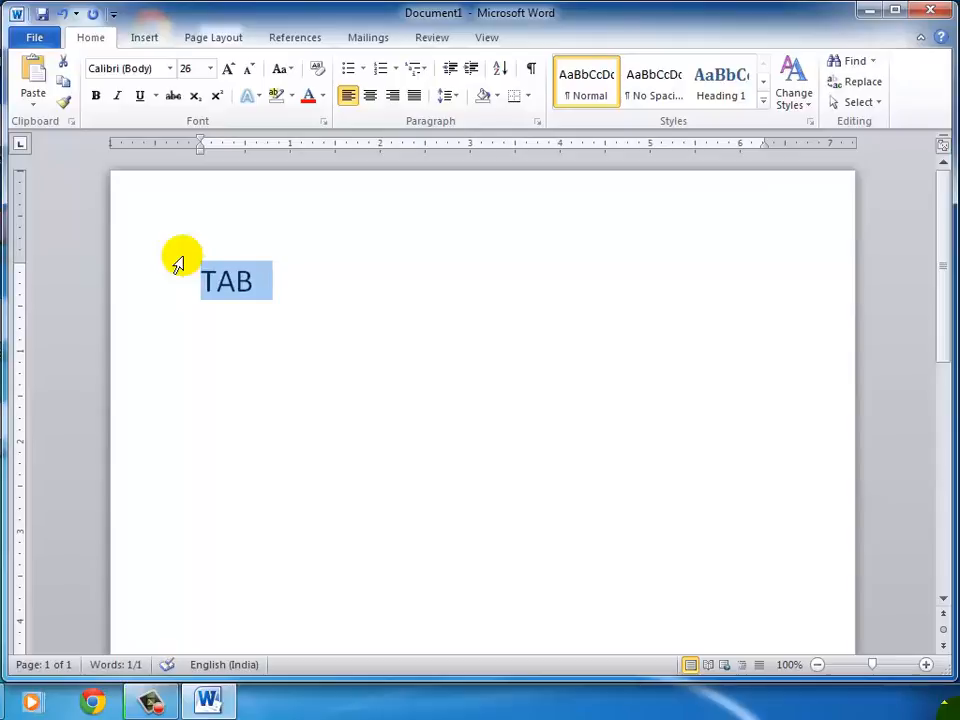
# Step: Make the TAB line bold and start a new line beneath it
pyautogui.hotkey('ctrl', 'b')
pyautogui.press('End')
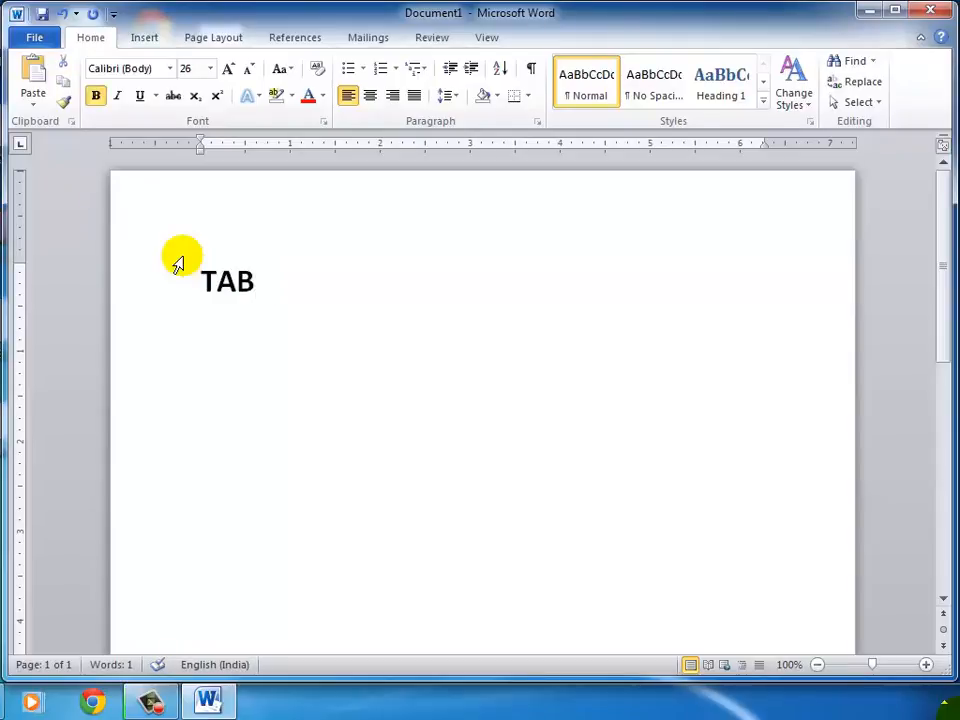
pyautogui.press('Return')
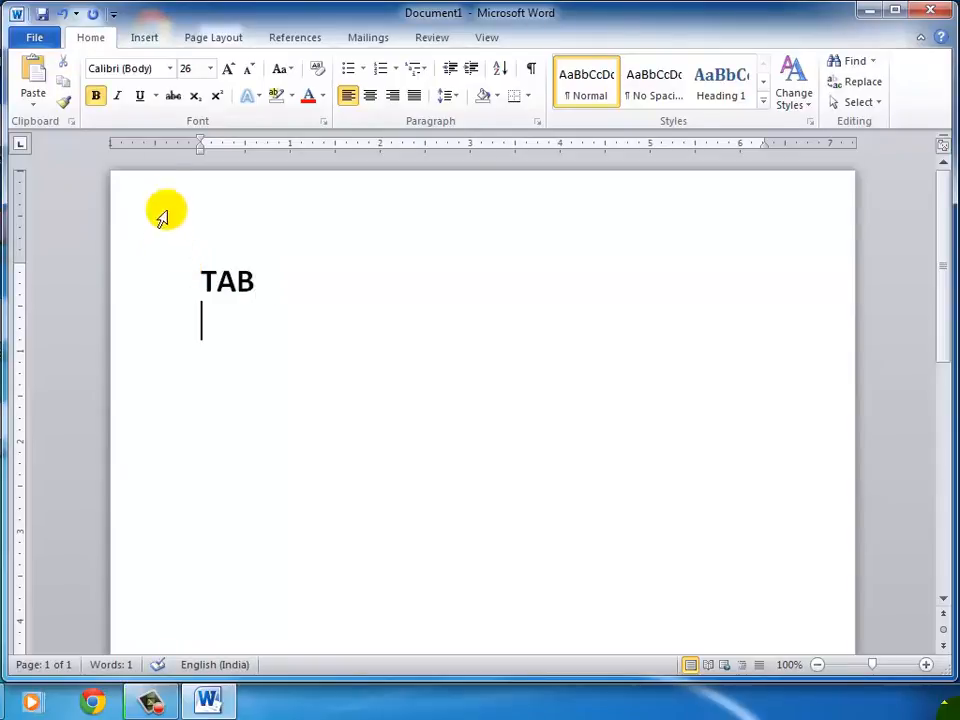
pyautogui.click(140, 40)
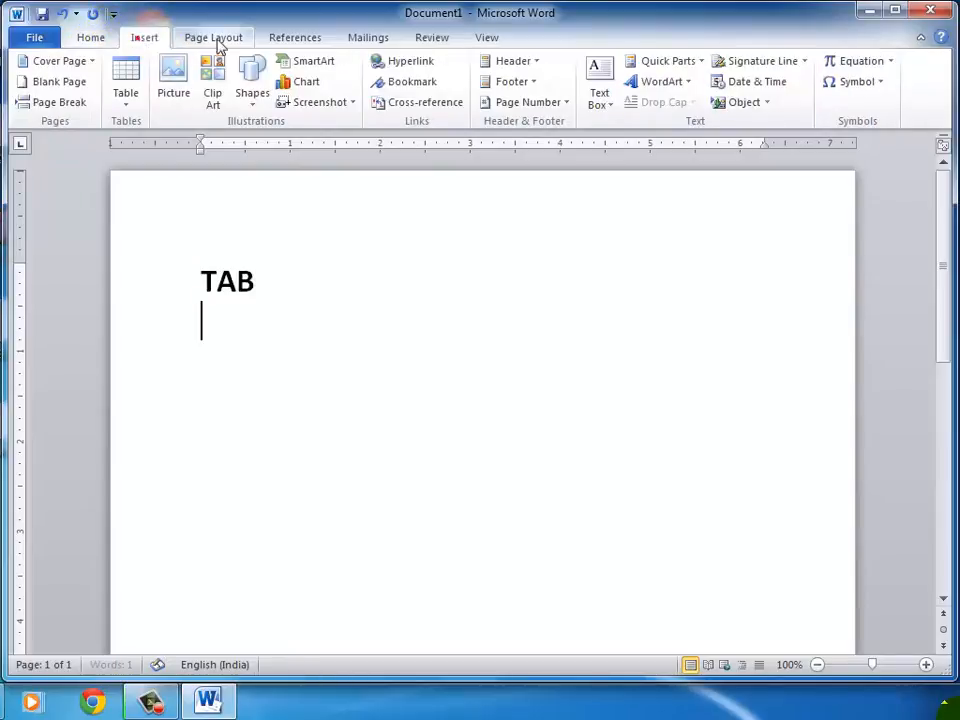
pyautogui.click(222, 42)
pyautogui.click(95, 40)
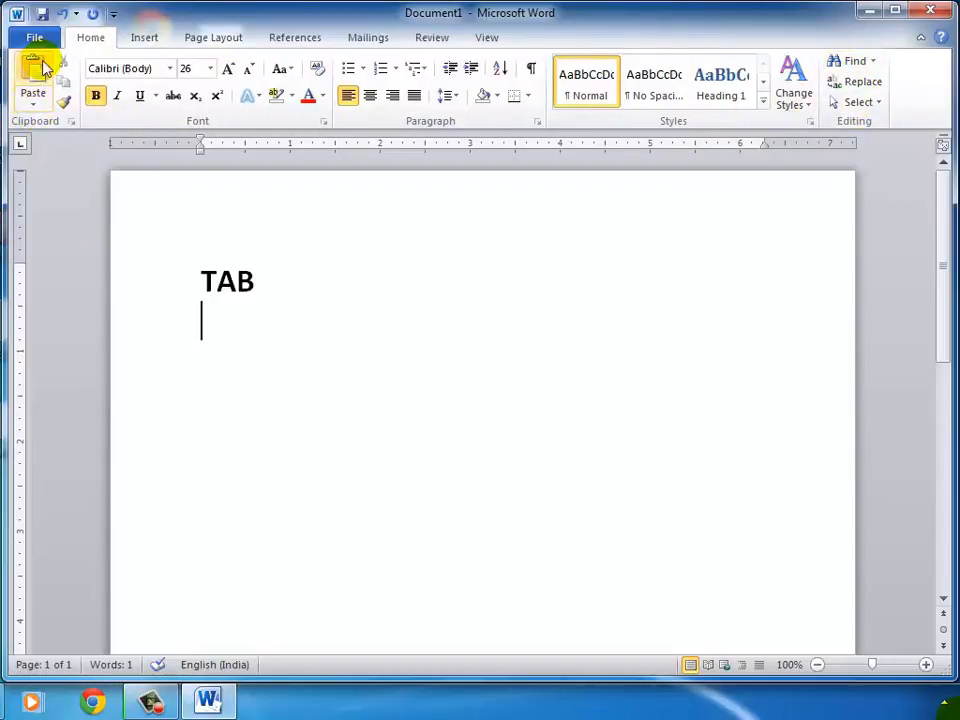
pyautogui.click(148, 40)
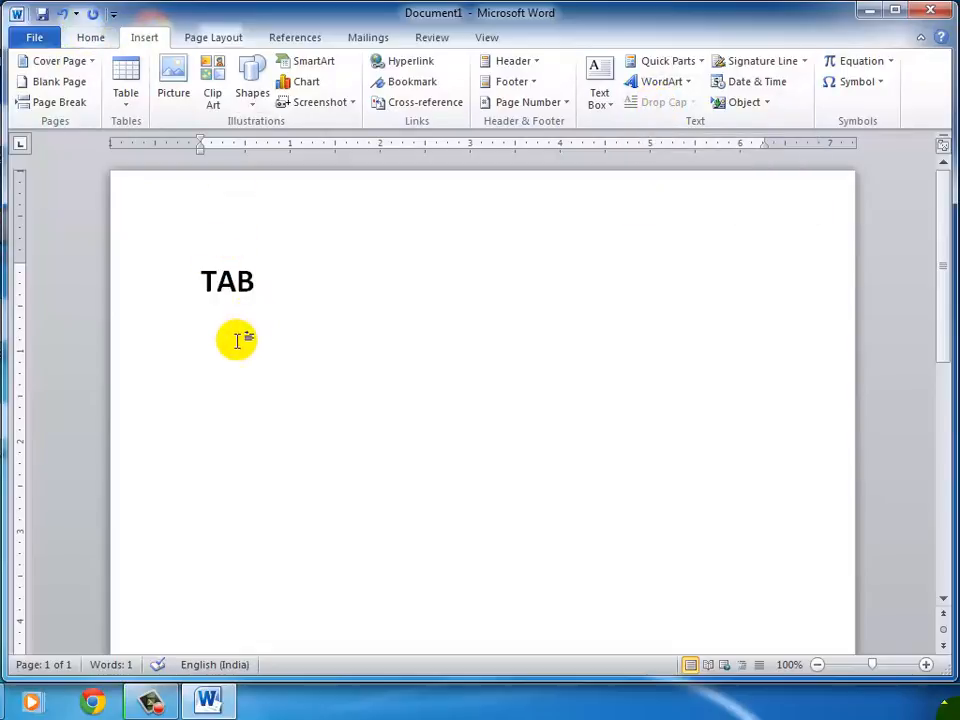
# Step: Add the line PROPERTY ➔ RIBBON beneath TAB and start a new line below it
pyautogui.write('PROP')
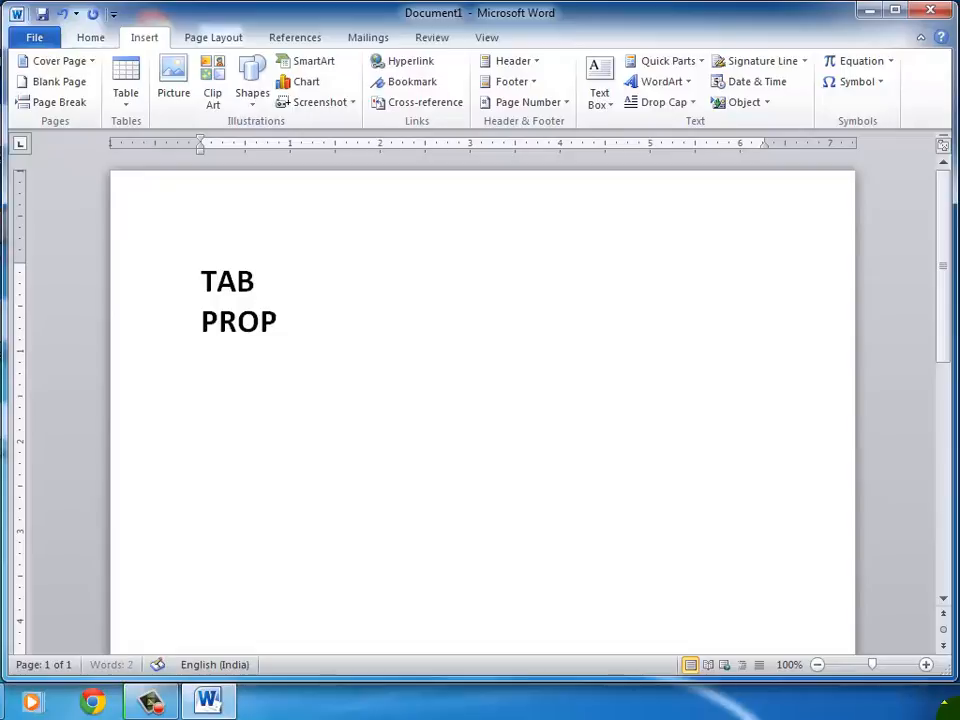
pyautogui.write('ERTY ==')
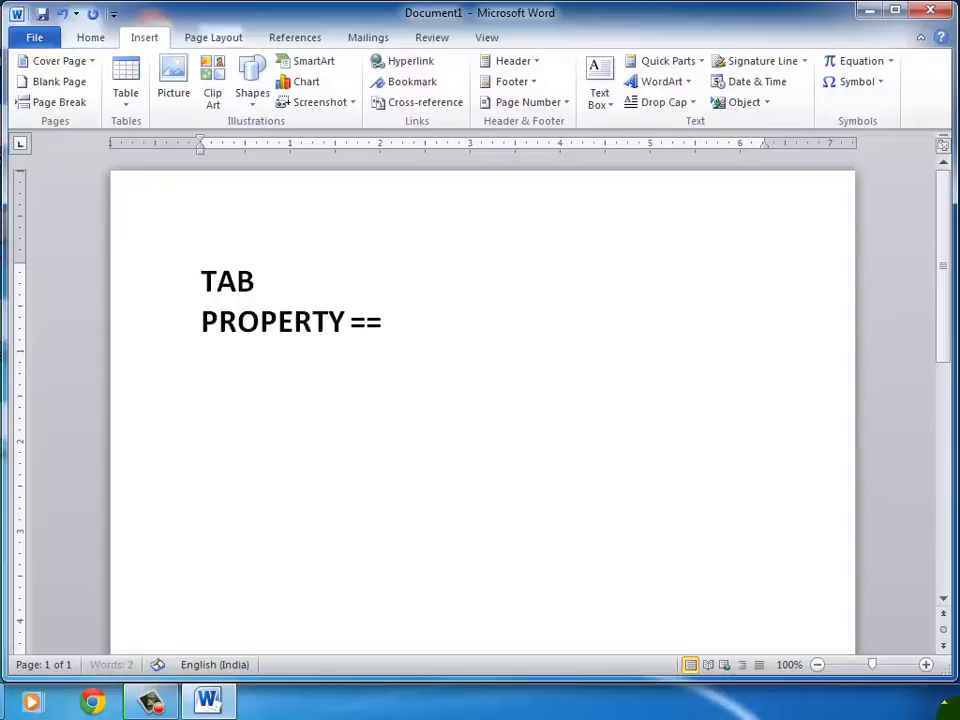
pyautogui.write('> RIBBO')
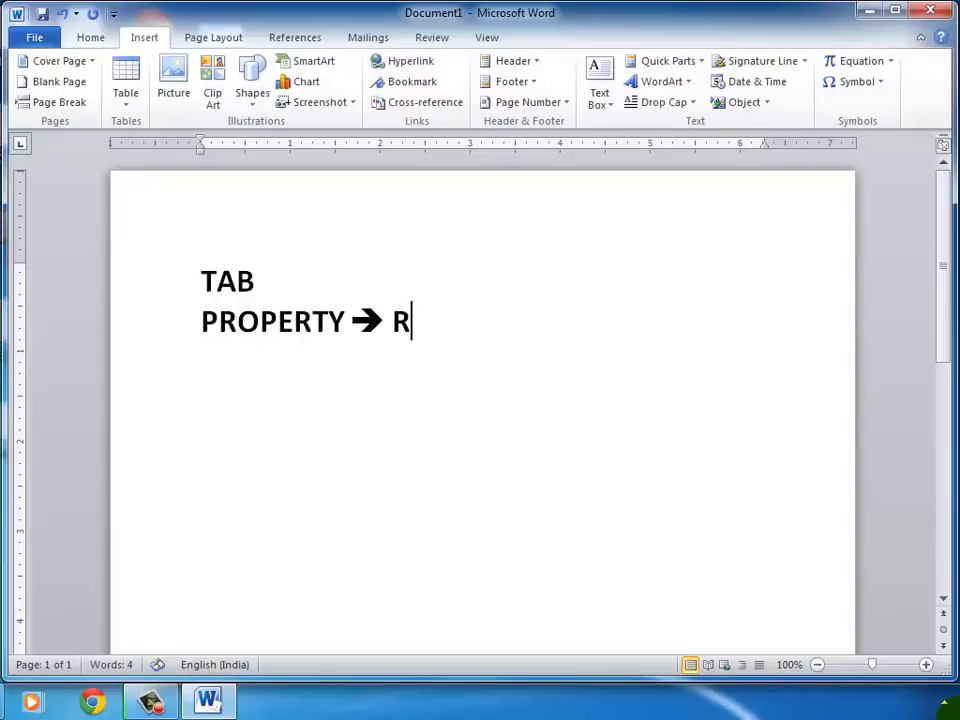
pyautogui.write('N')
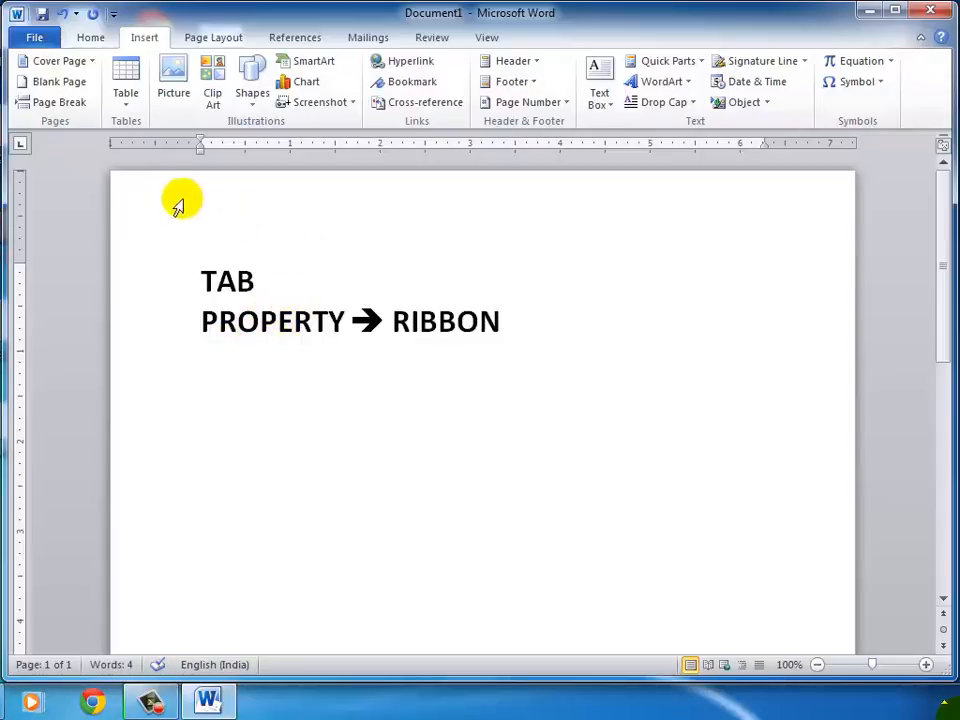
pyautogui.click(234, 40)
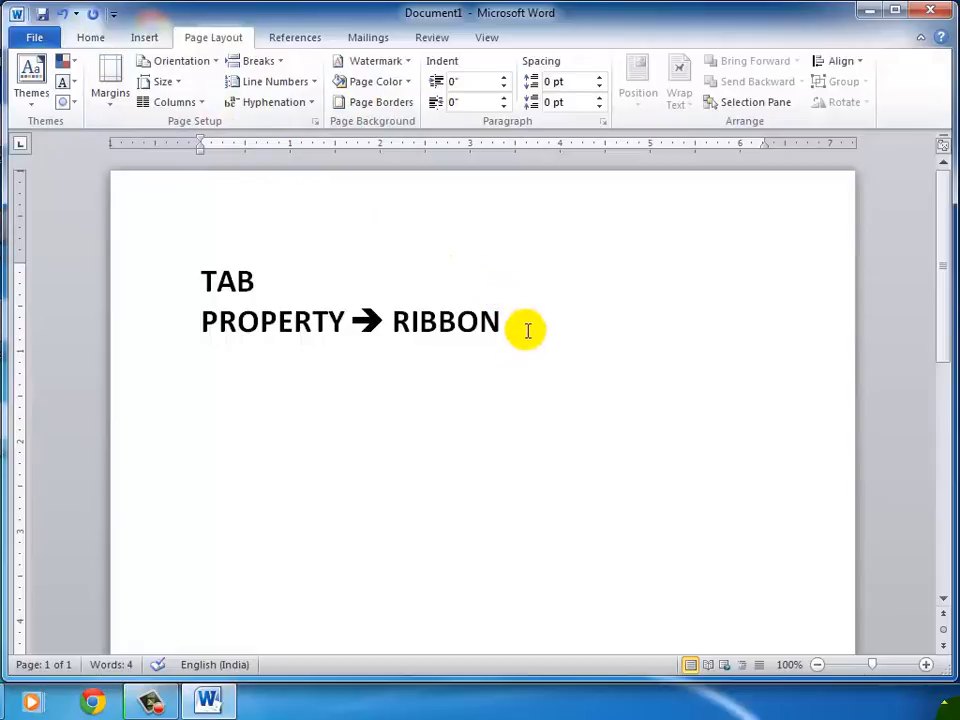
pyautogui.press('Return')
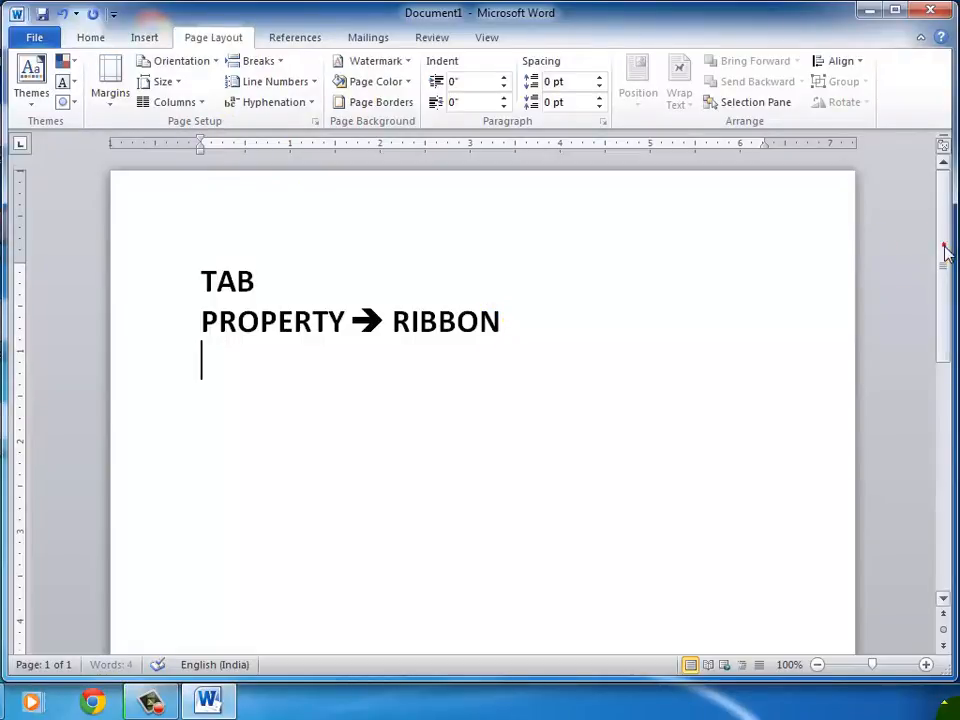
# Step: Hide the document's ruler, show it again, and return to the Home commands
pyautogui.moveTo(945, 252)
pyautogui.mouseDown()
pyautogui.moveTo(940, 370)
pyautogui.moveTo(949, 233)
pyautogui.mouseUp()
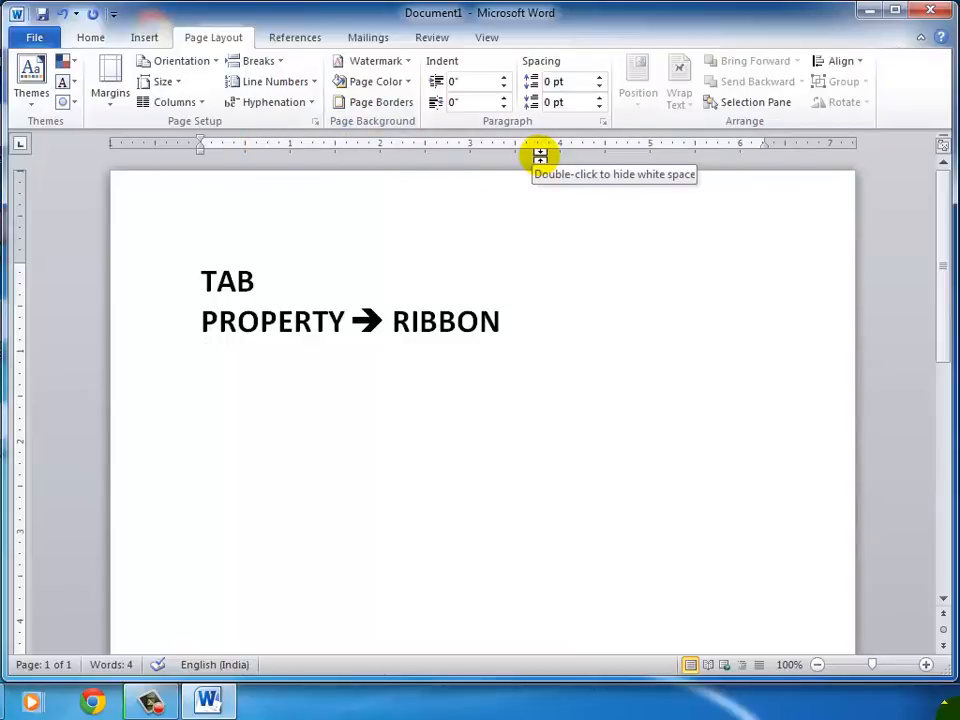
pyautogui.click(488, 38)
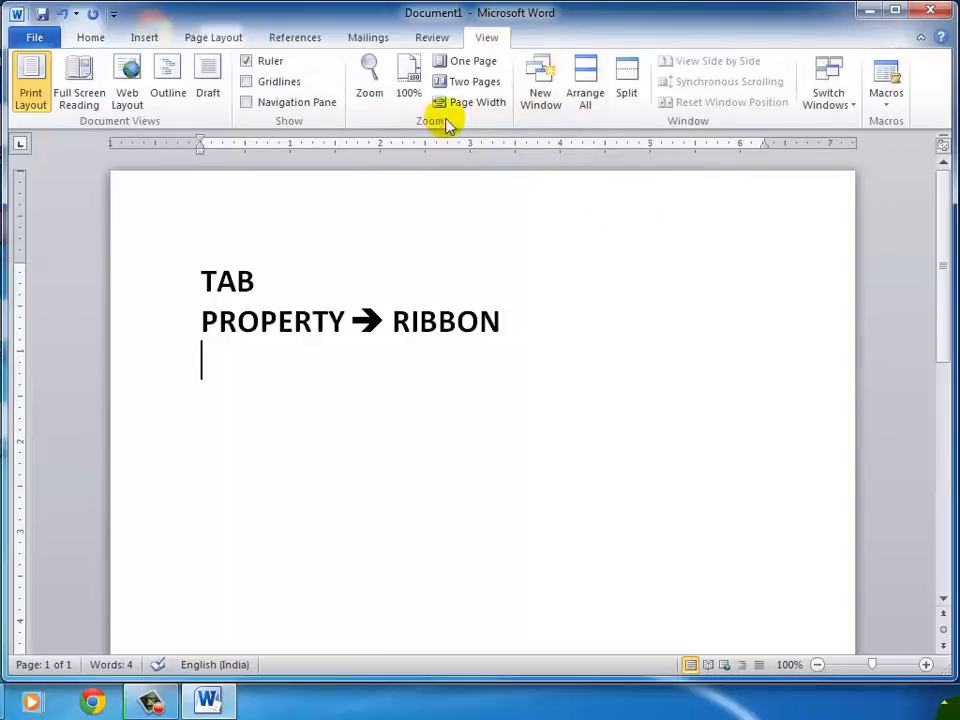
pyautogui.click(248, 62)
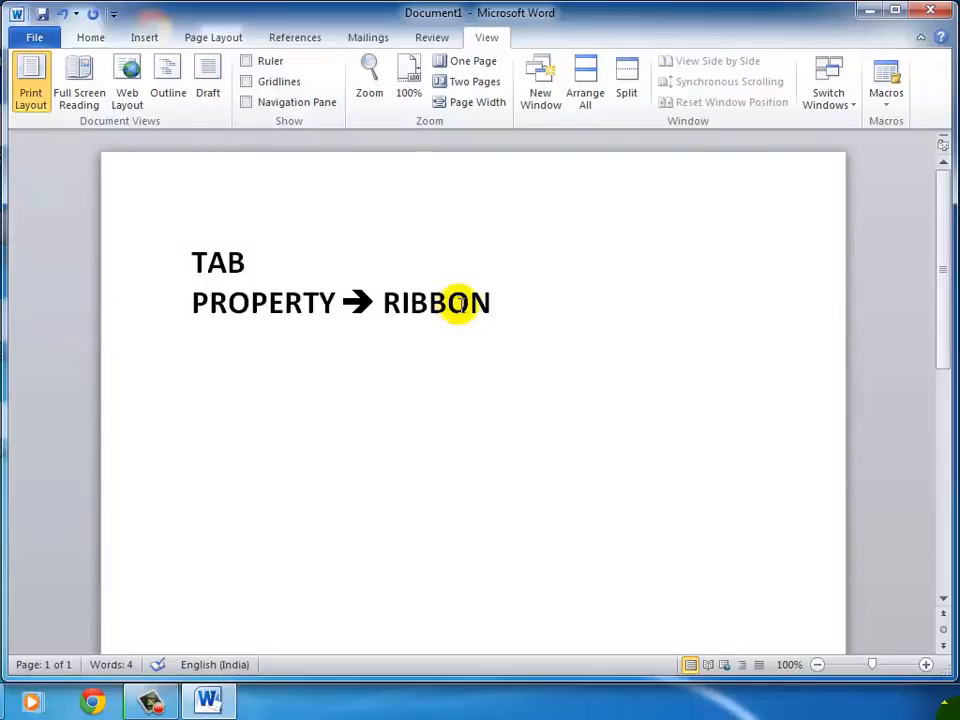
pyautogui.click(247, 62)
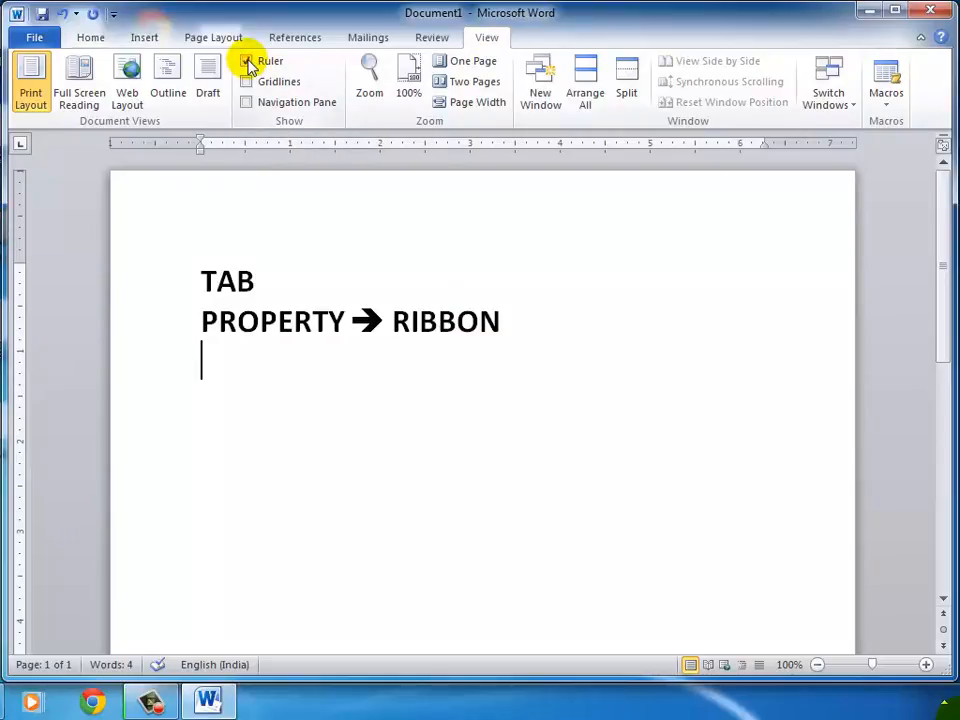
pyautogui.click(94, 40)
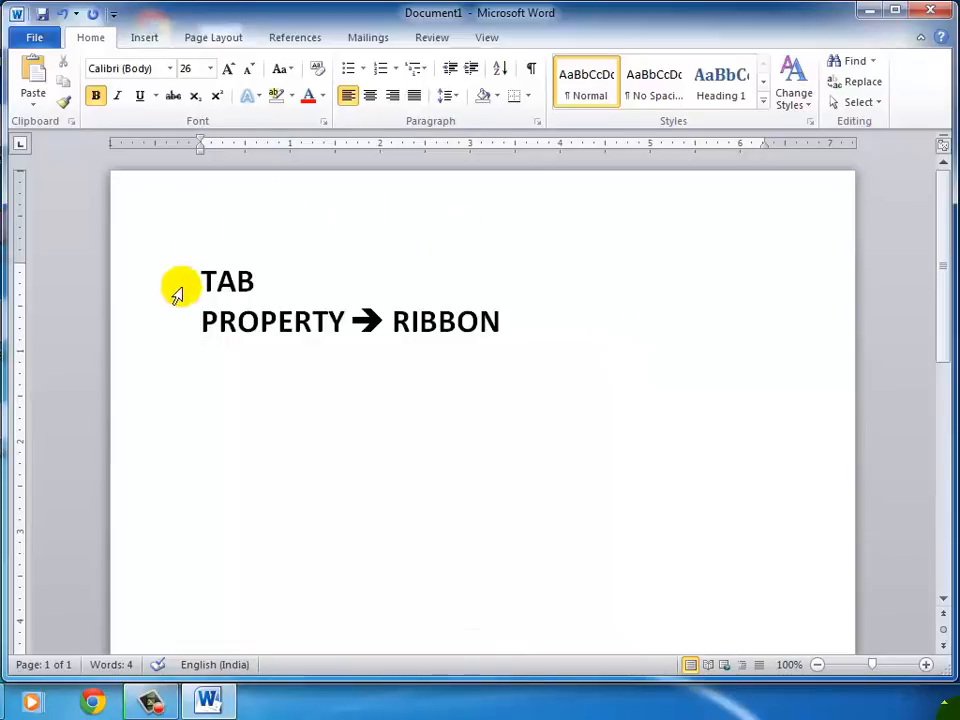
# Step: Start saving the document and browse the Computer drives to Local Disk (D:) as the save location
pyautogui.click(36, 38)
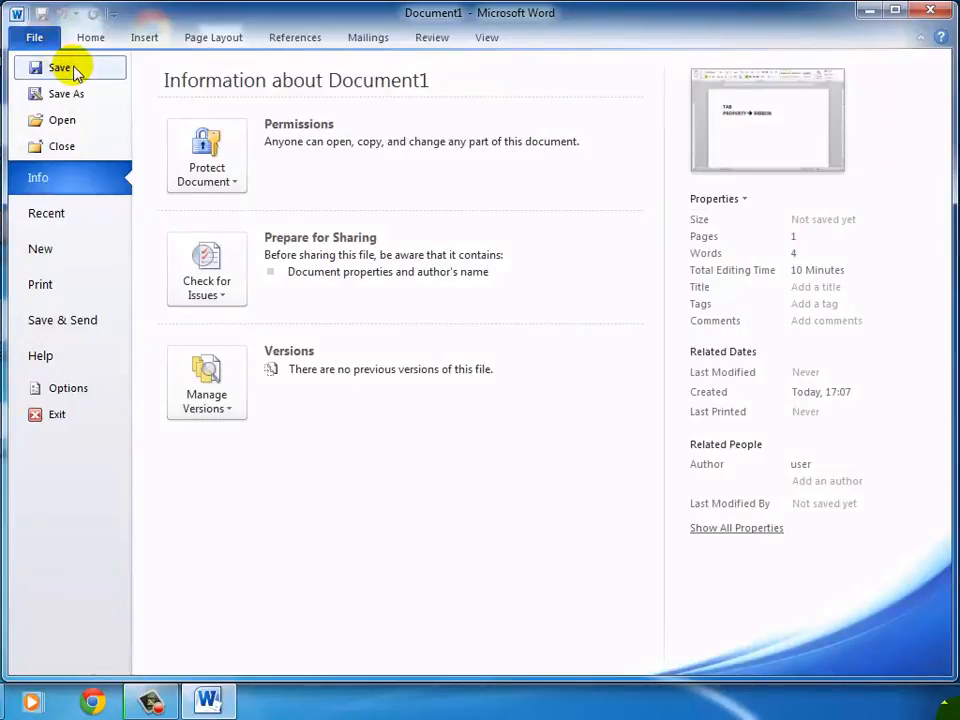
pyautogui.click(60, 68)
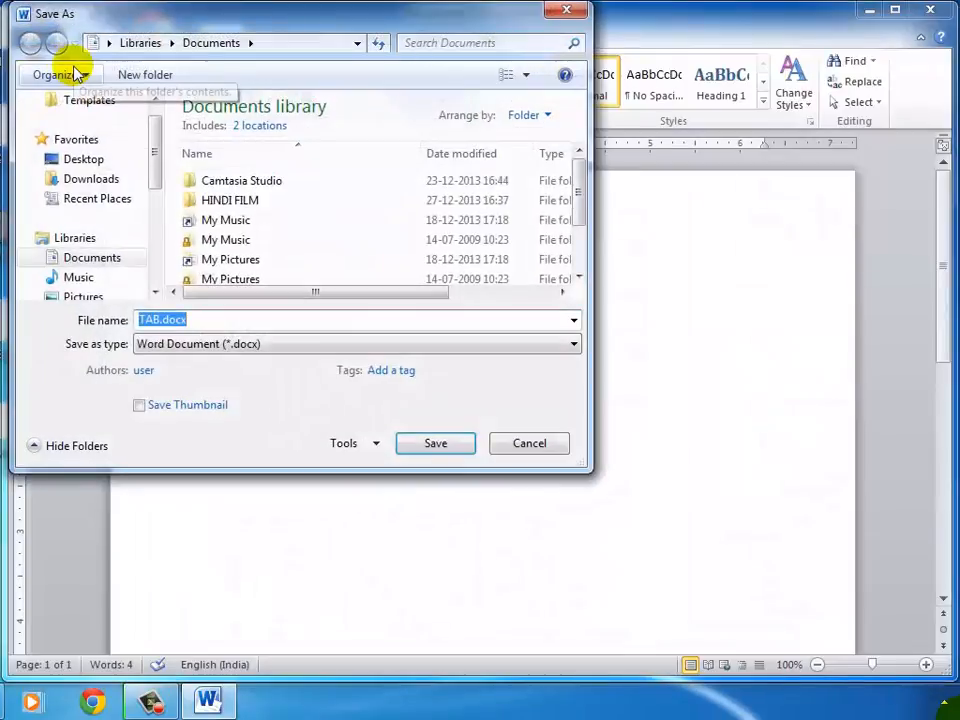
pyautogui.moveTo(137, 17); pyautogui.dragTo(228, 47)
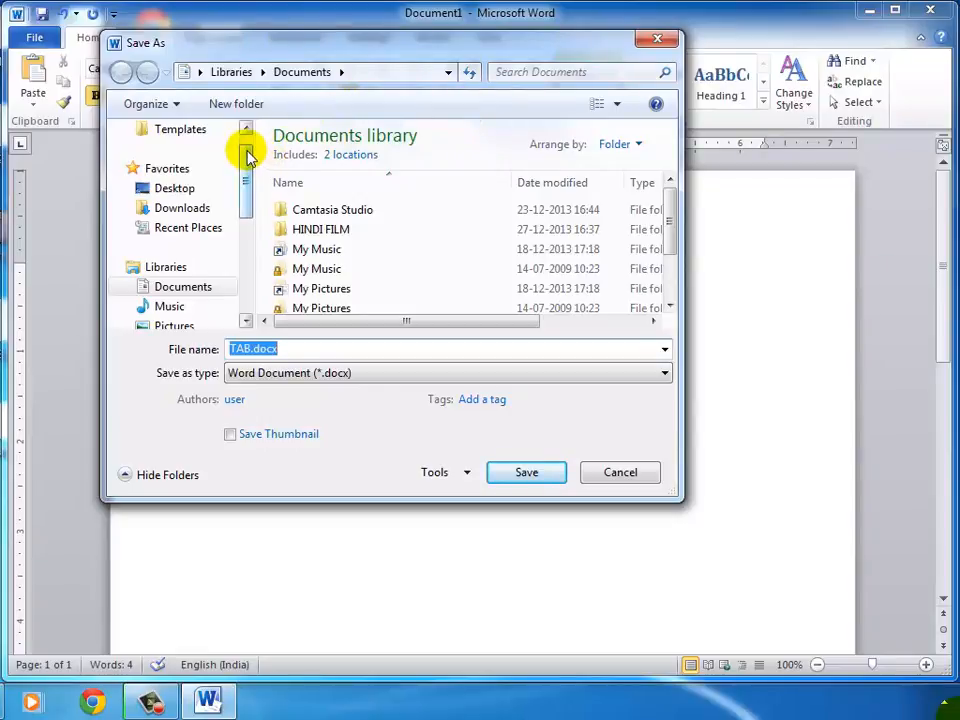
pyautogui.moveTo(247, 152); pyautogui.dragTo(247, 224)
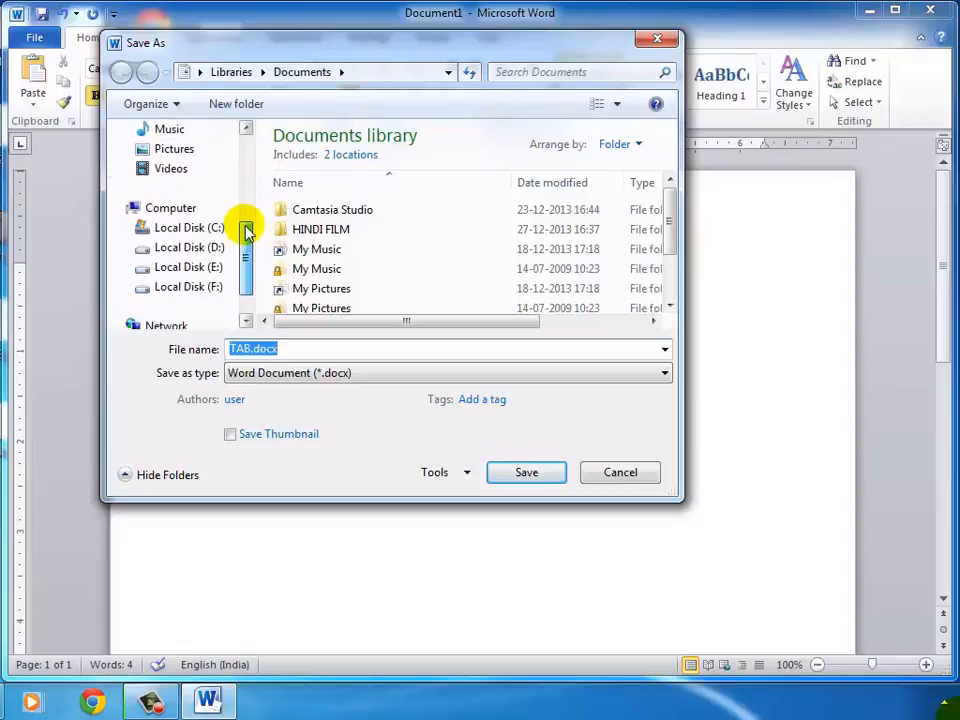
pyautogui.click(176, 210)
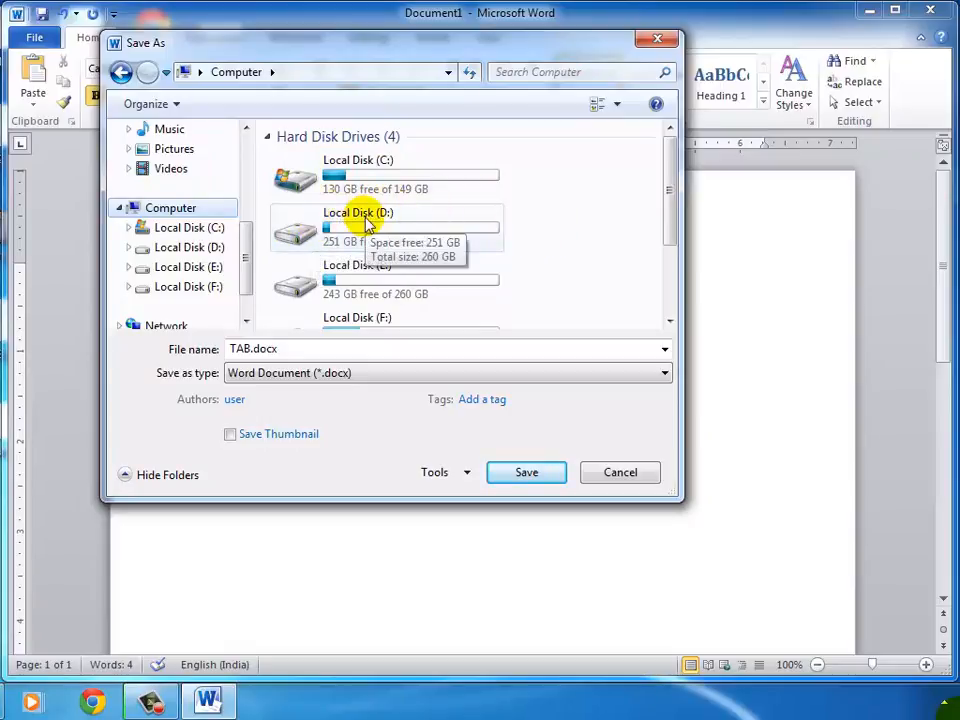
pyautogui.click(294, 235)
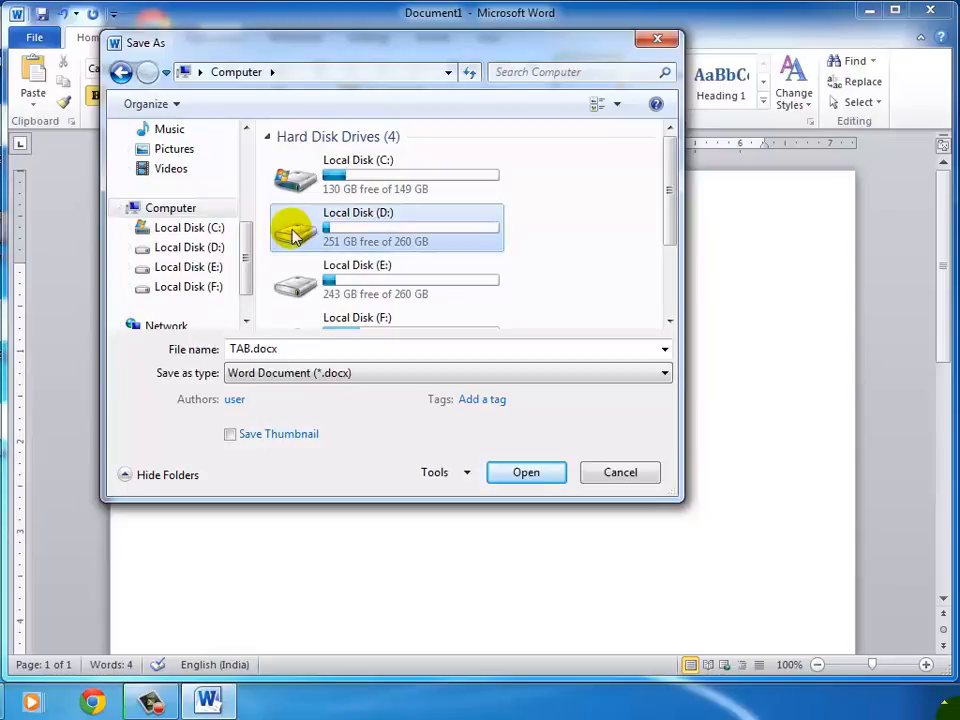
pyautogui.click(509, 477)
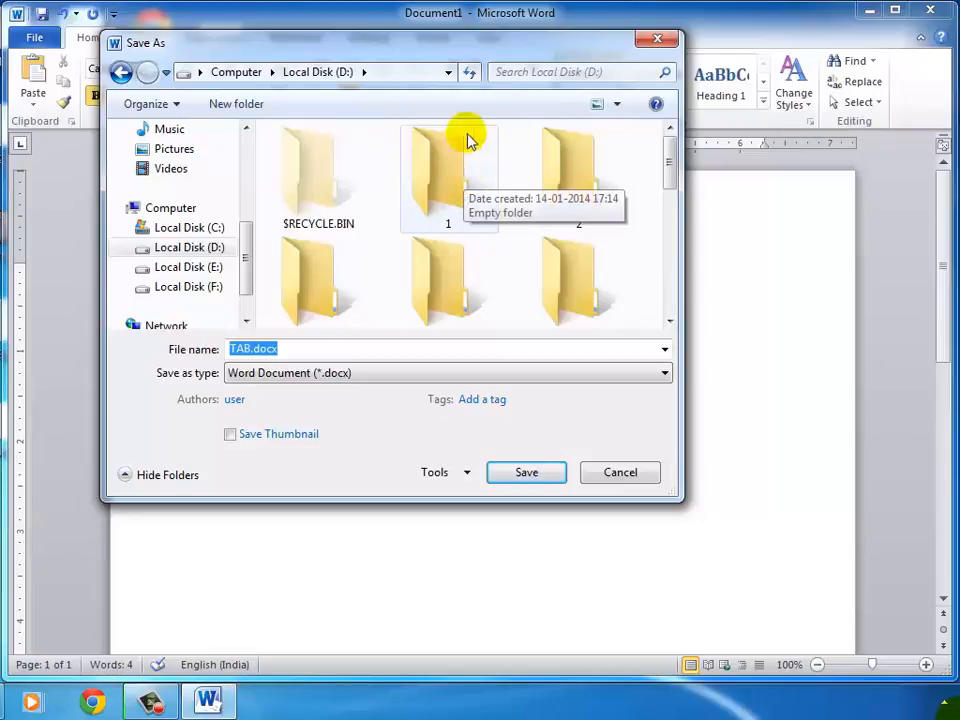
# Step: Find the MORE folder on Local Disk (D:) and open it as the save location
pyautogui.click(313, 166)
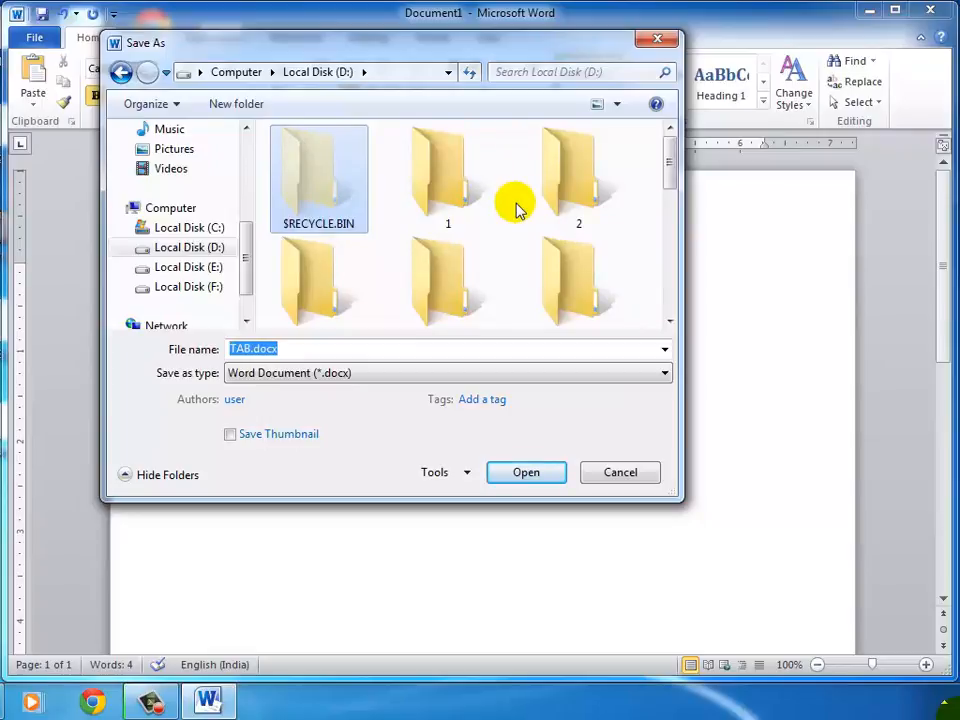
pyautogui.scroll(-5, 518, 210)
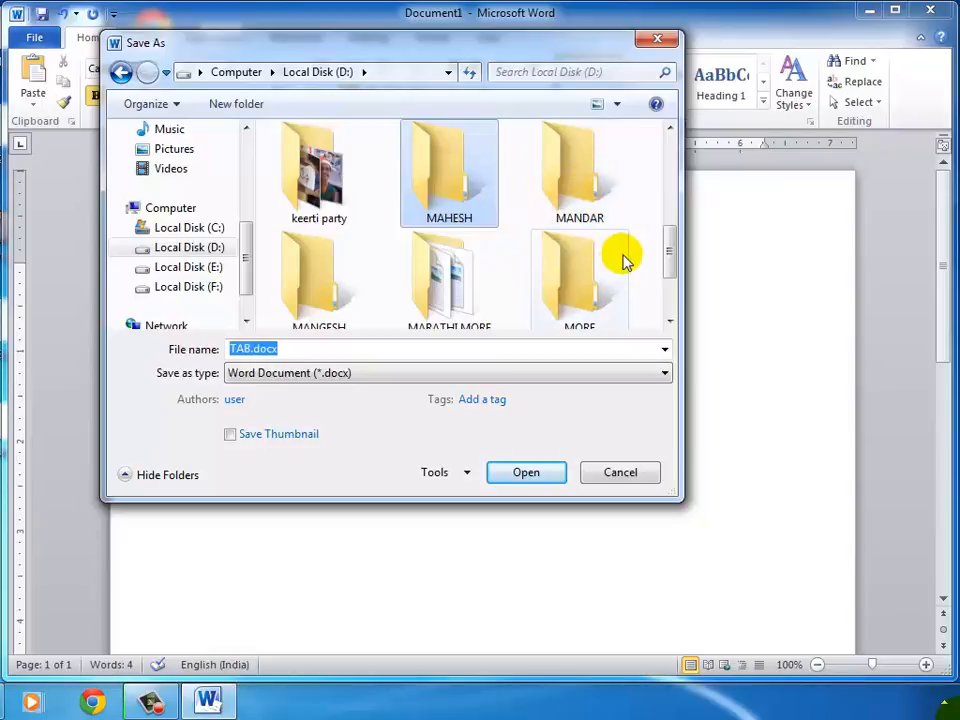
pyautogui.press('Right')
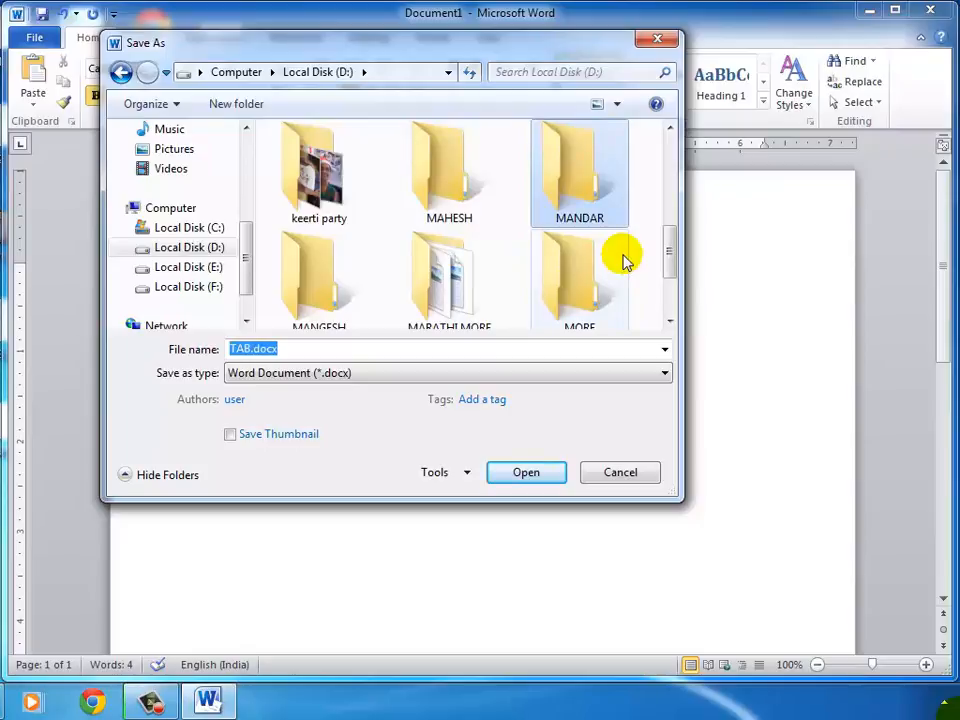
pyautogui.press('Right')
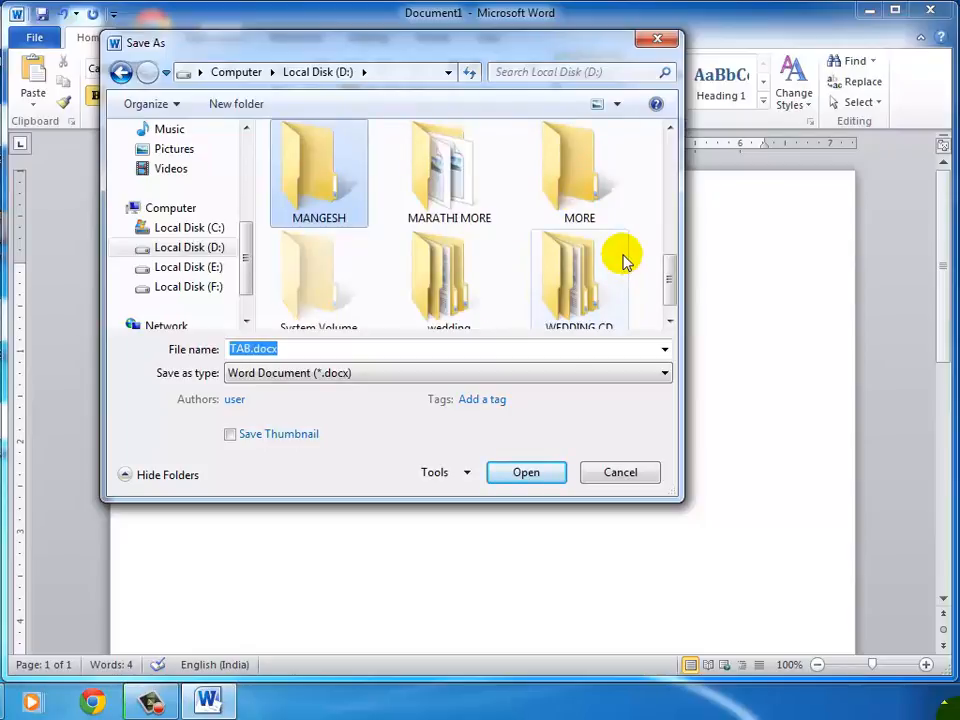
pyautogui.click(567, 166)
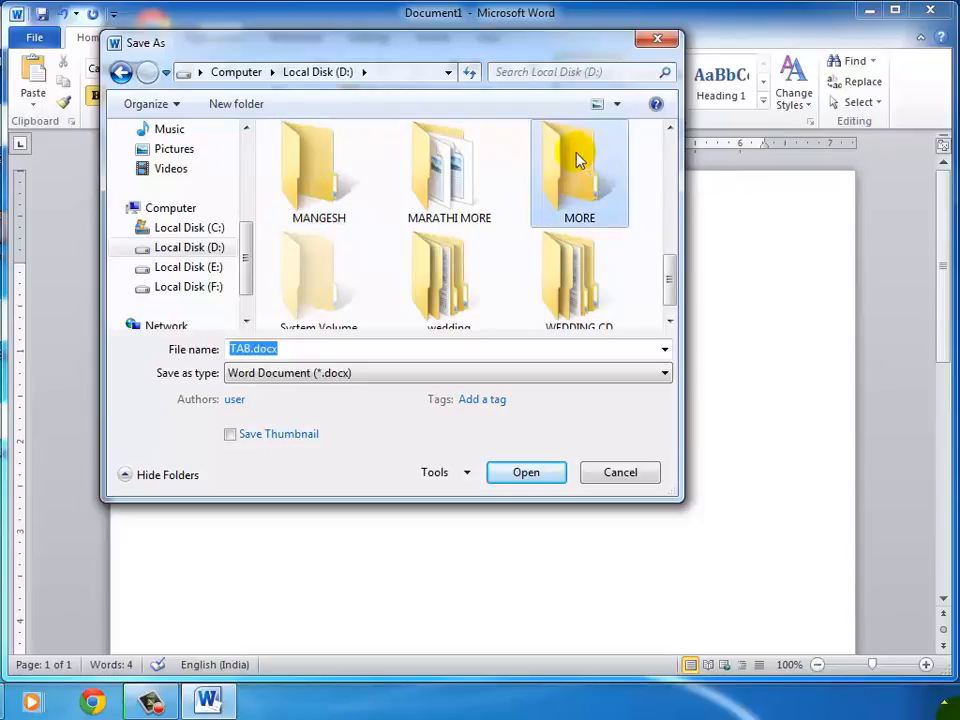
pyautogui.click(515, 474)
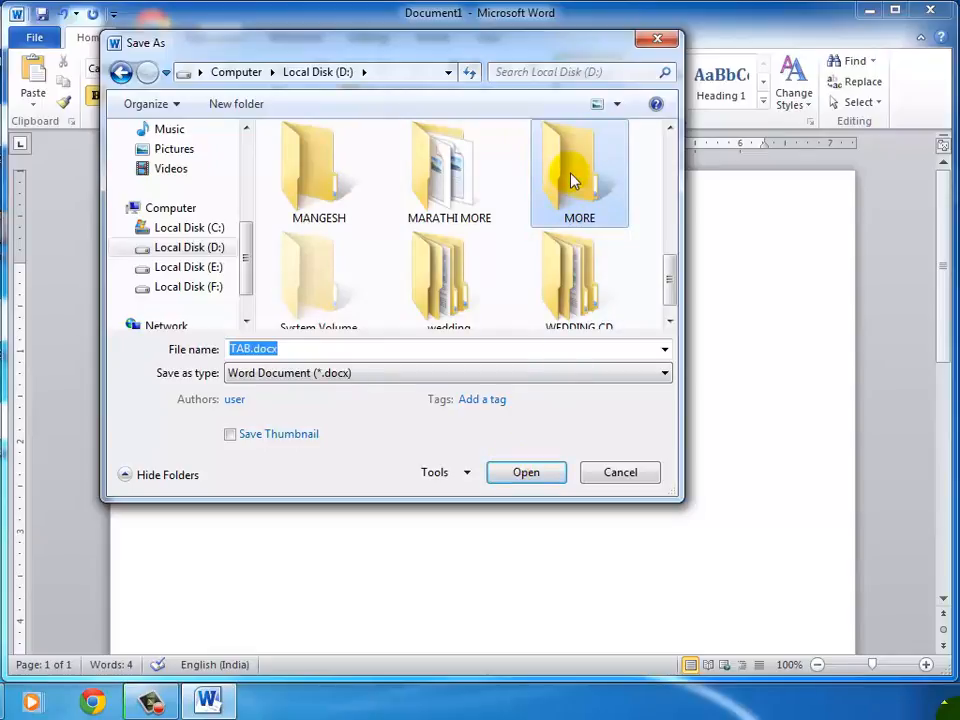
pyautogui.click(520, 477)
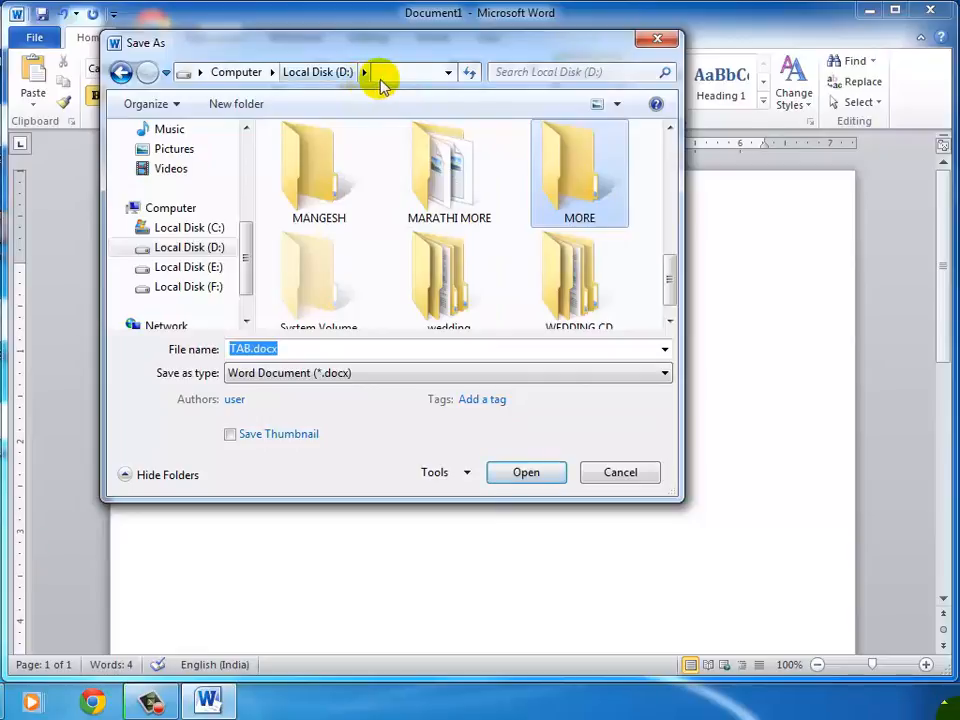
pyautogui.click(512, 476)
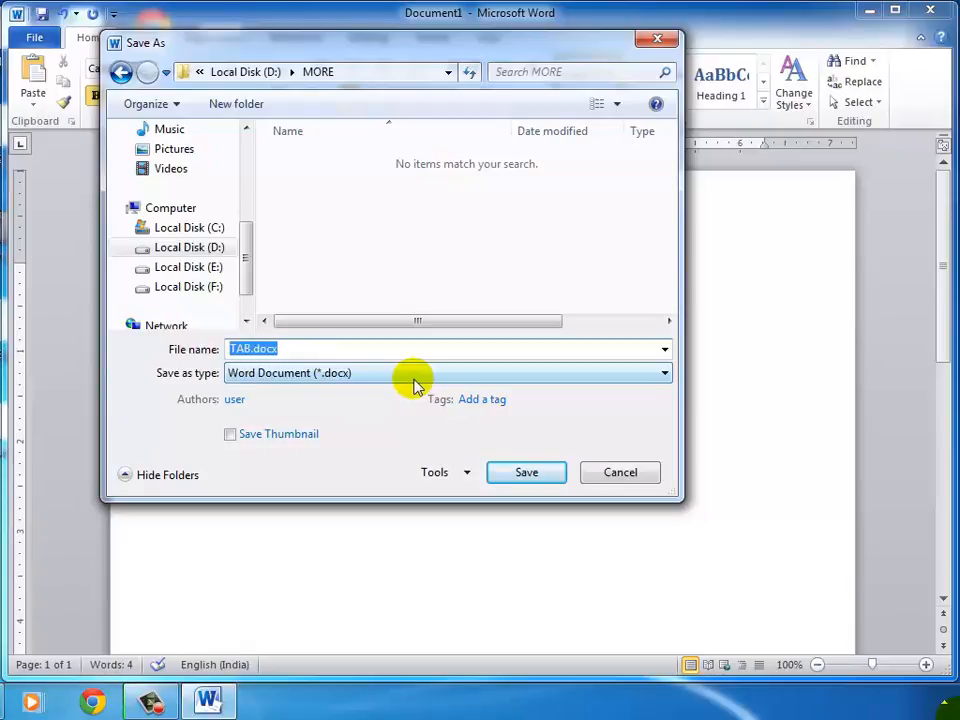
# Step: Save the Word document under the file name PRACTICE and return to the desktop
pyautogui.write('PRACTICE')
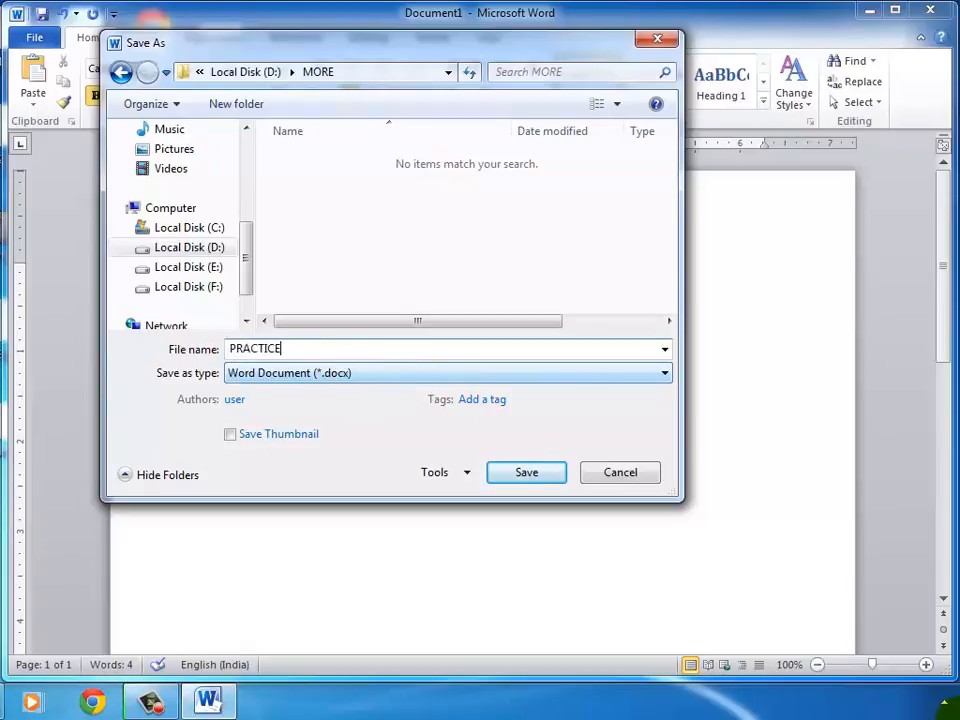
pyautogui.click(521, 473)
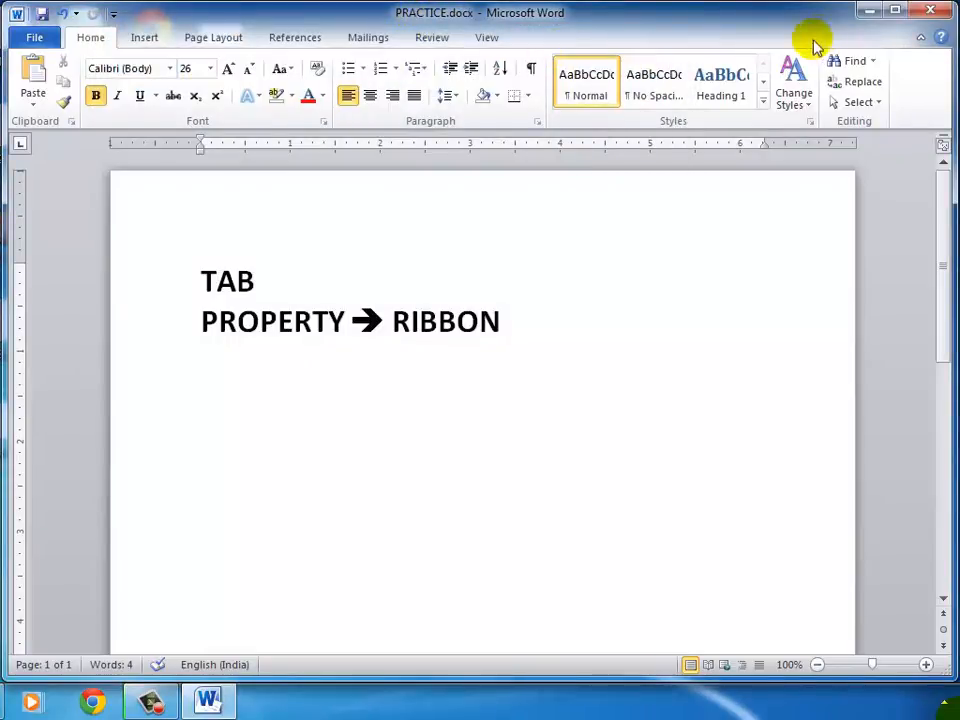
pyautogui.click(927, 14)
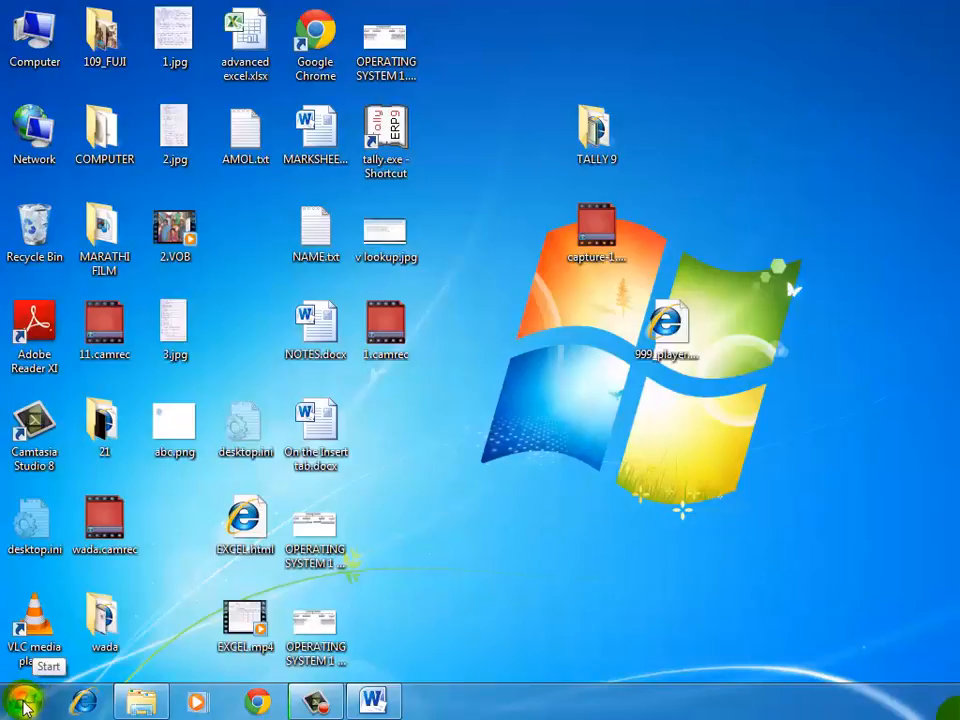
# Step: Launch Microsoft Word 2010 from the Microsoft Office programs and close the new blank document
pyautogui.click(24, 706)
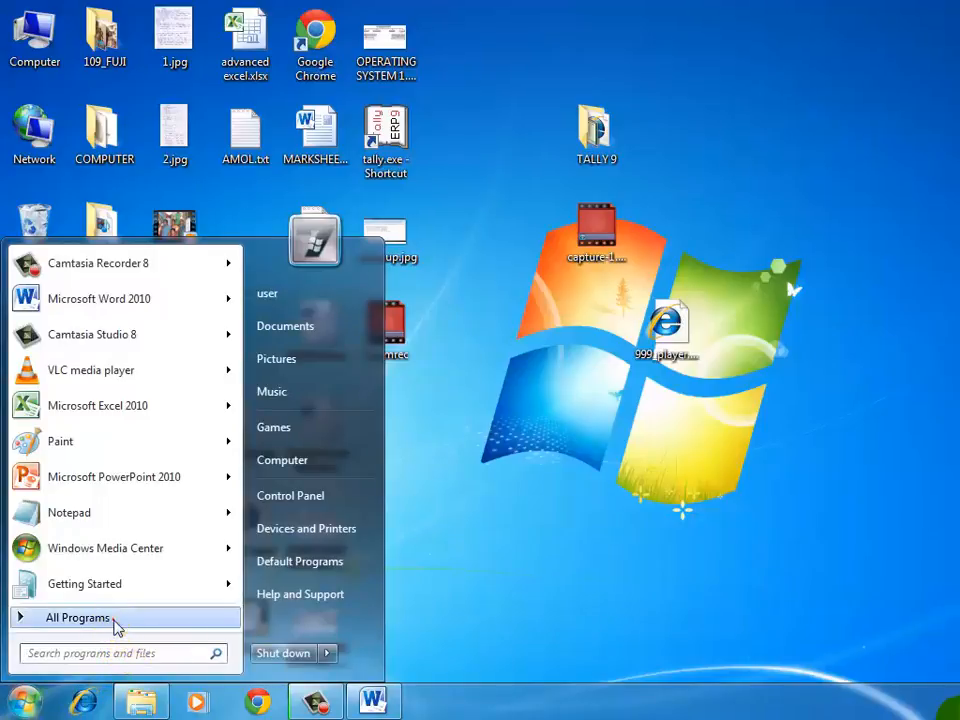
pyautogui.click(118, 623)
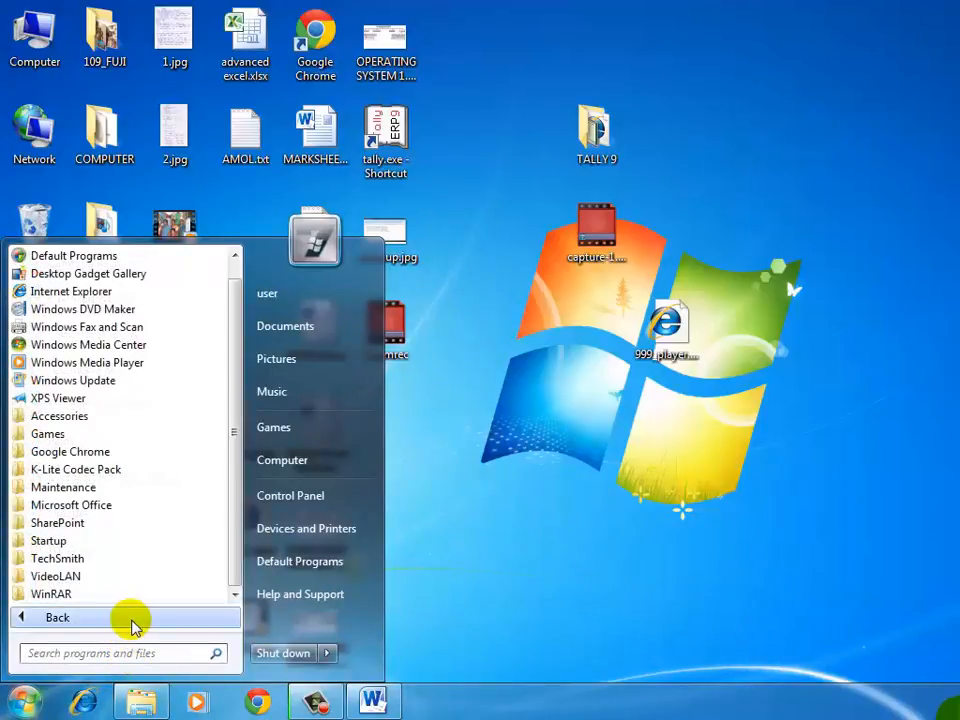
pyautogui.click(130, 508)
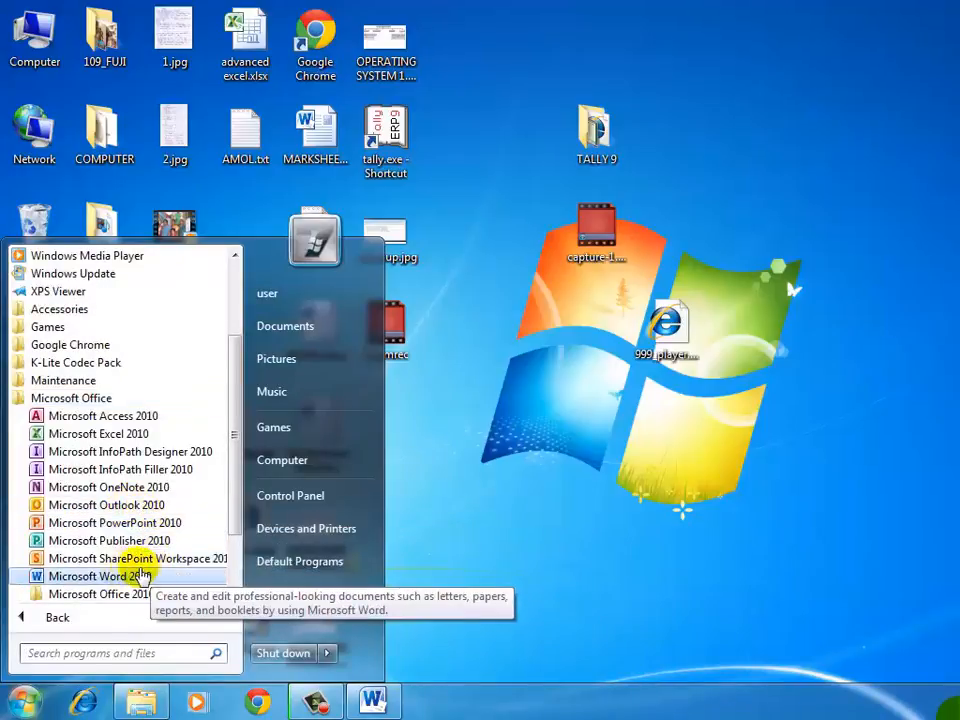
pyautogui.click(150, 577)
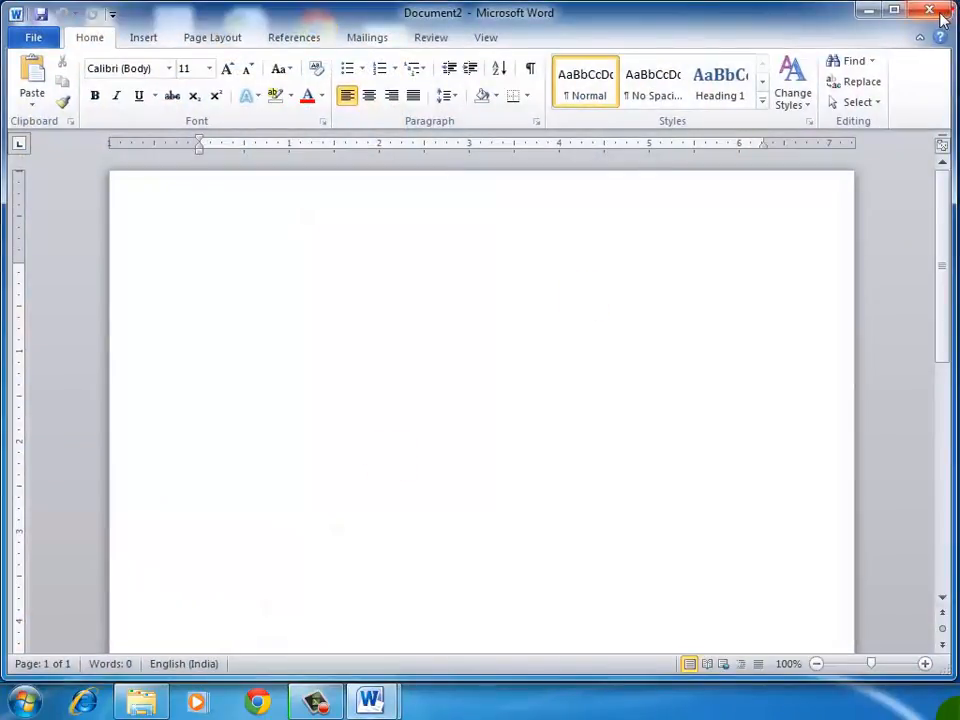
pyautogui.click(943, 11)
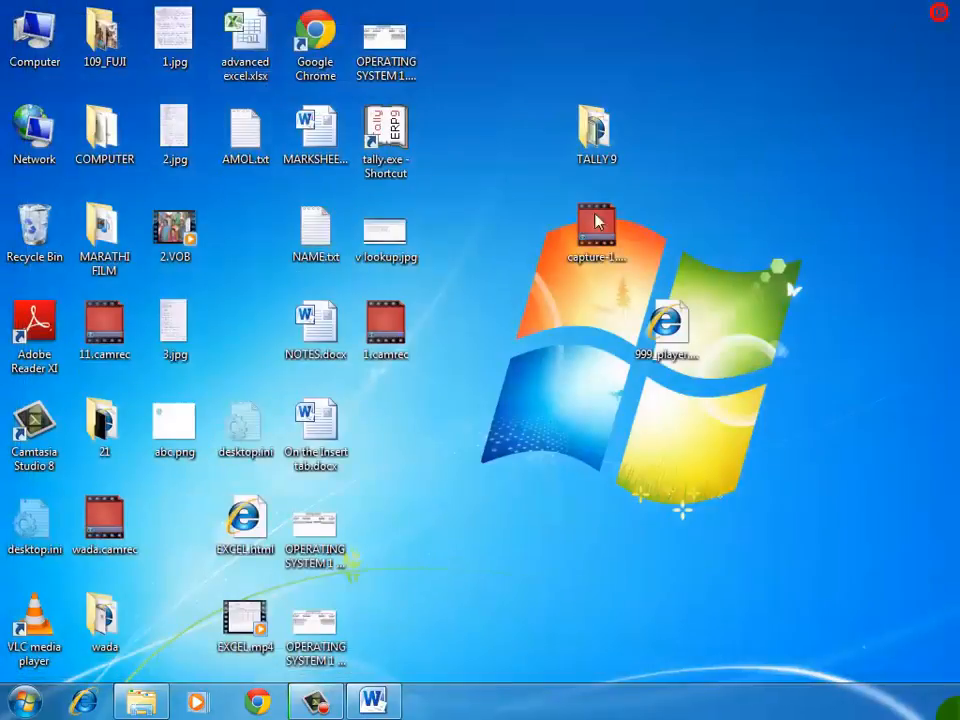
# Step: Start Microsoft Word 2010 again from the Microsoft Office programs to get a blank document
pyautogui.click(24, 703)
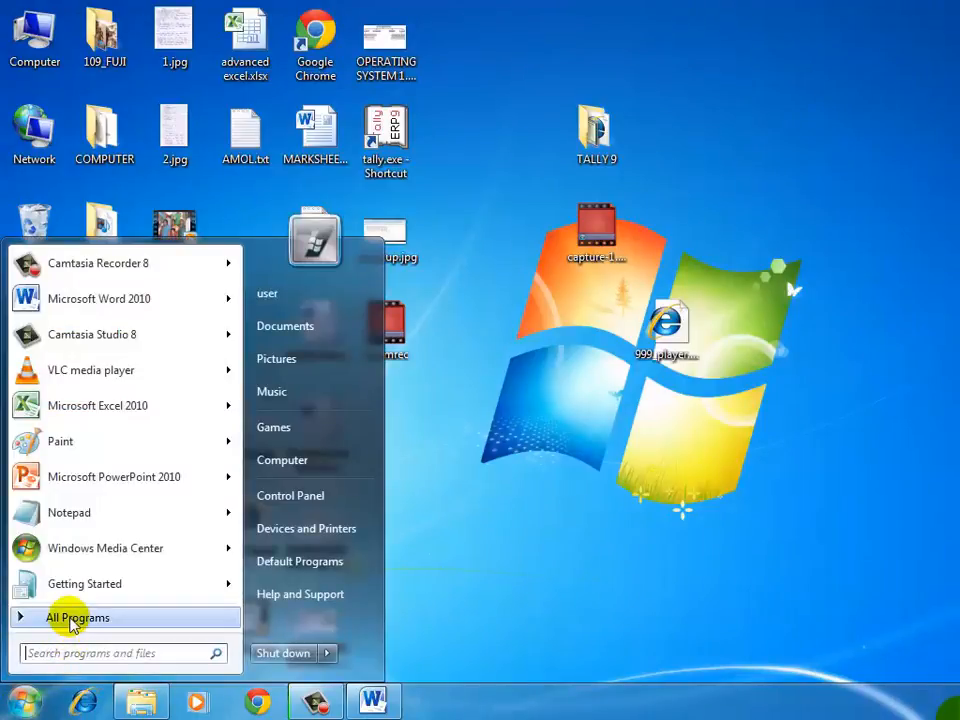
pyautogui.click(70, 620)
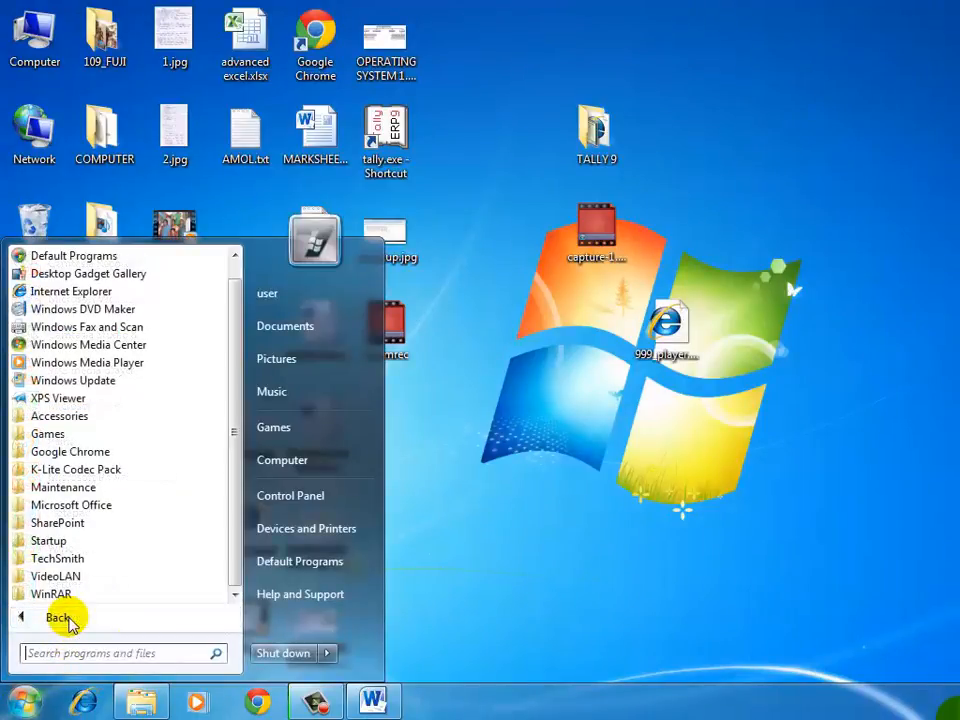
pyautogui.click(104, 507)
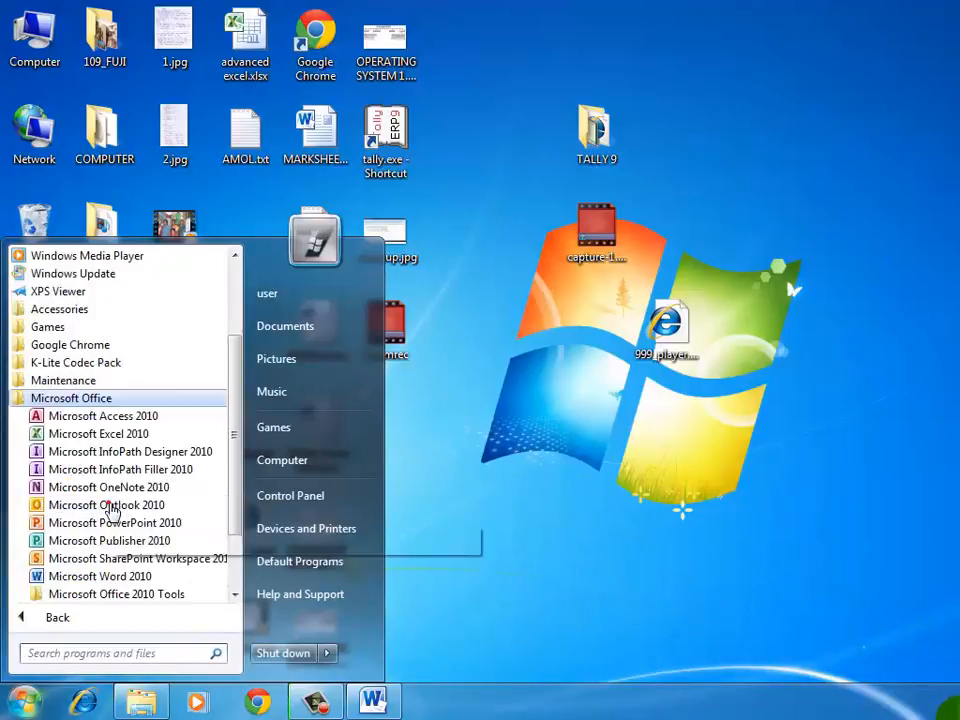
pyautogui.click(168, 580)
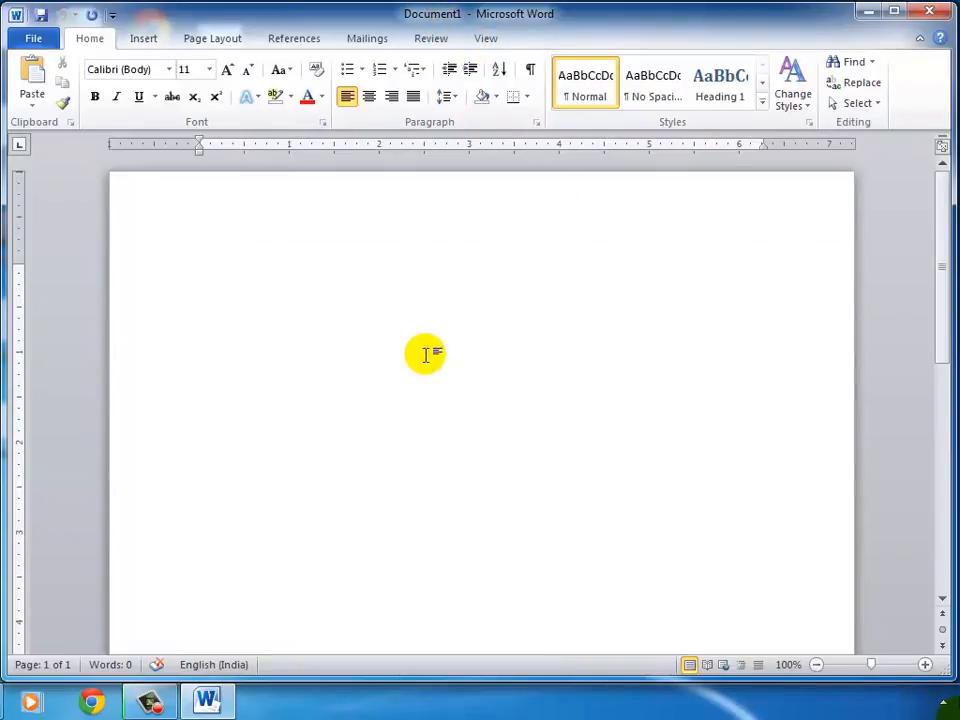
# Step: Start opening an existing document and browse the Computer drives to Local Disk (D:)
pyautogui.click(34, 40)
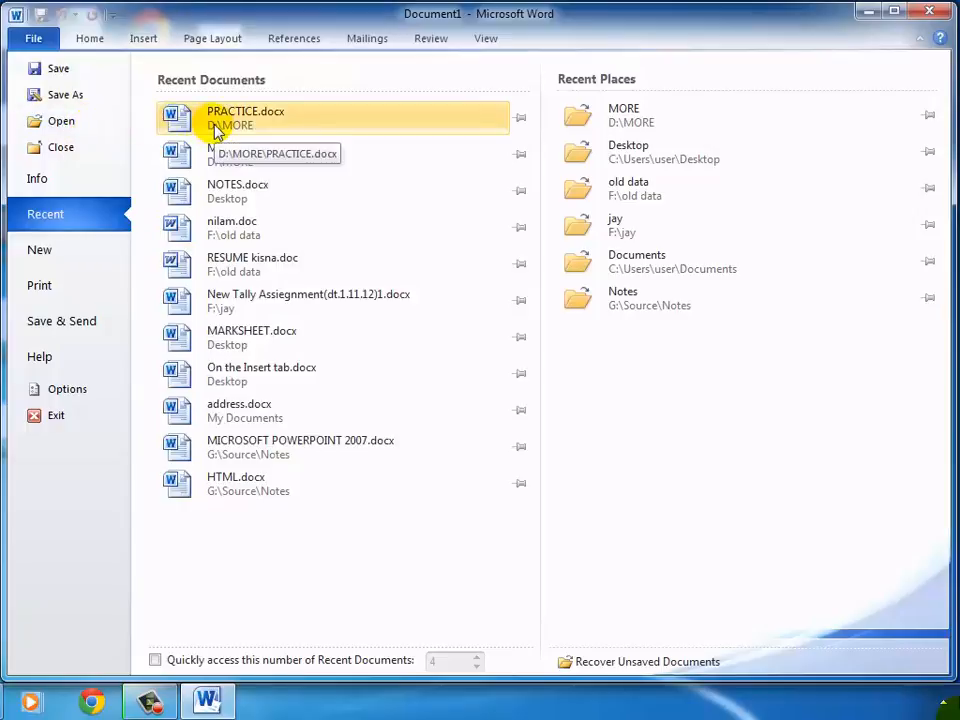
pyautogui.click(88, 124)
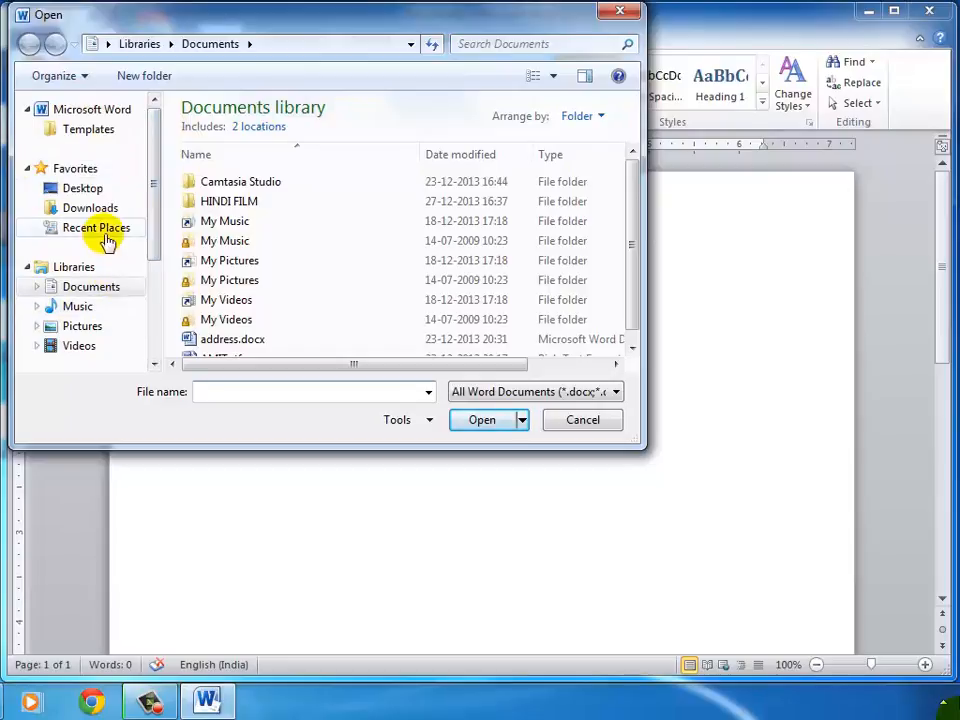
pyautogui.moveTo(154, 156); pyautogui.dragTo(160, 243)
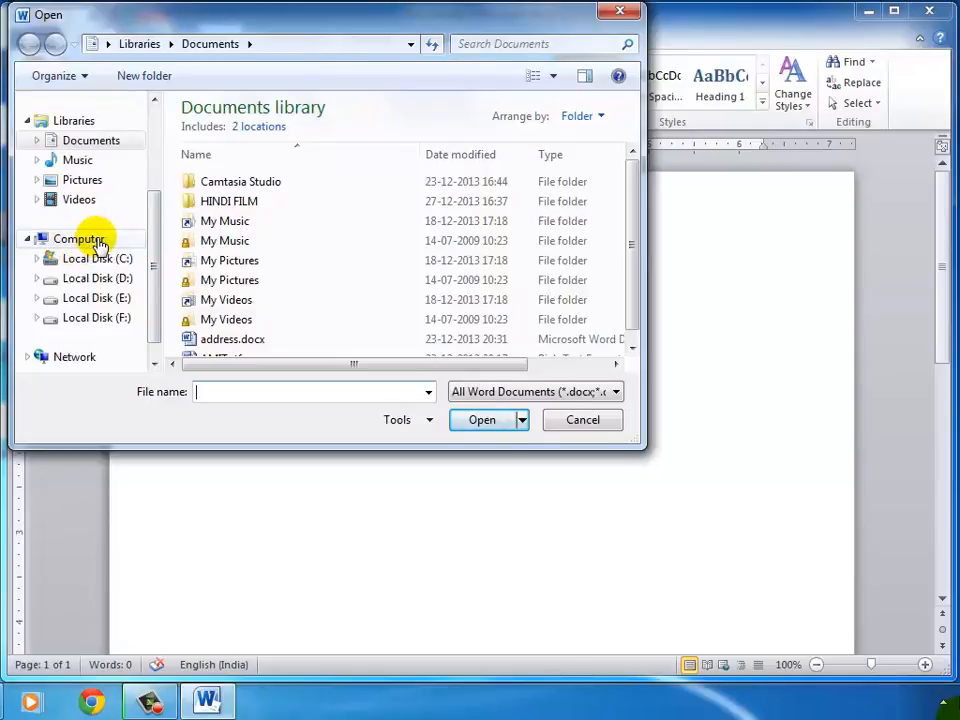
pyautogui.click(98, 243)
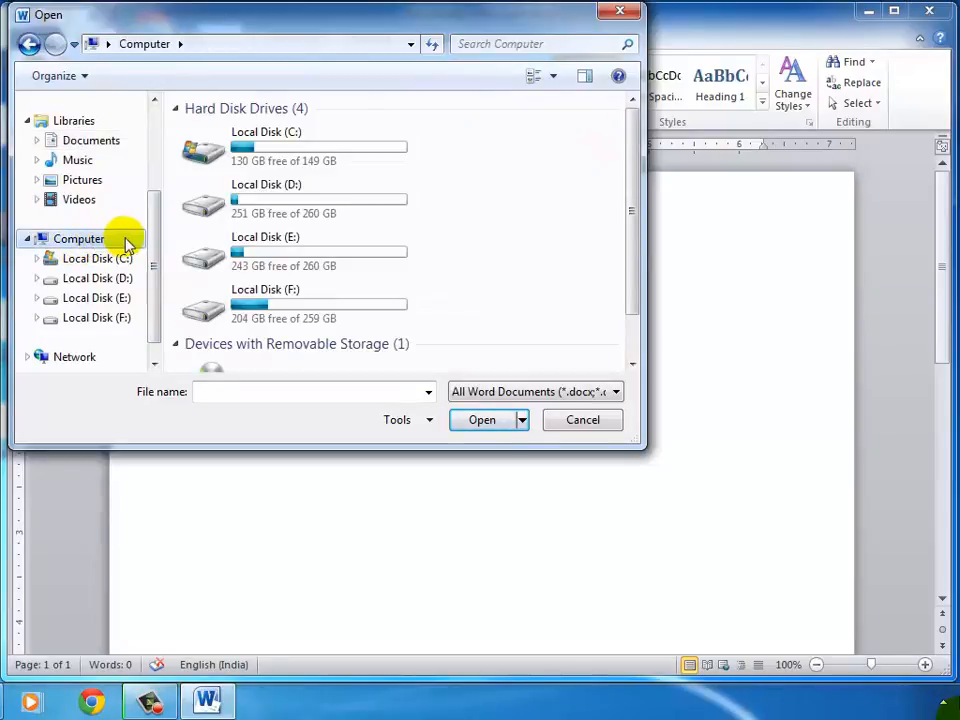
pyautogui.click(230, 205)
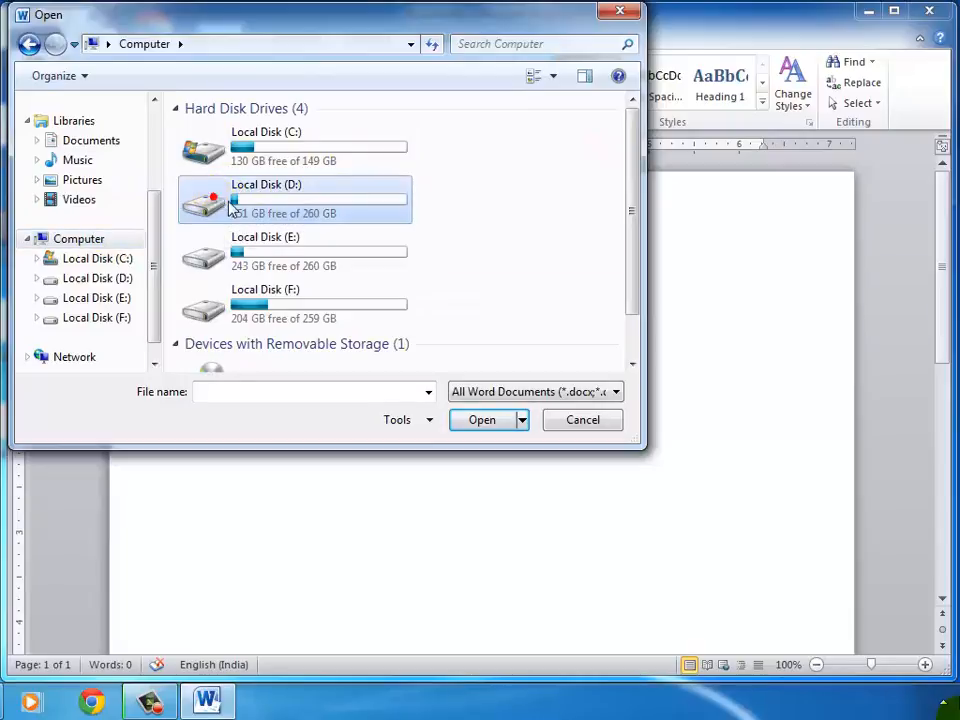
pyautogui.click(478, 420)
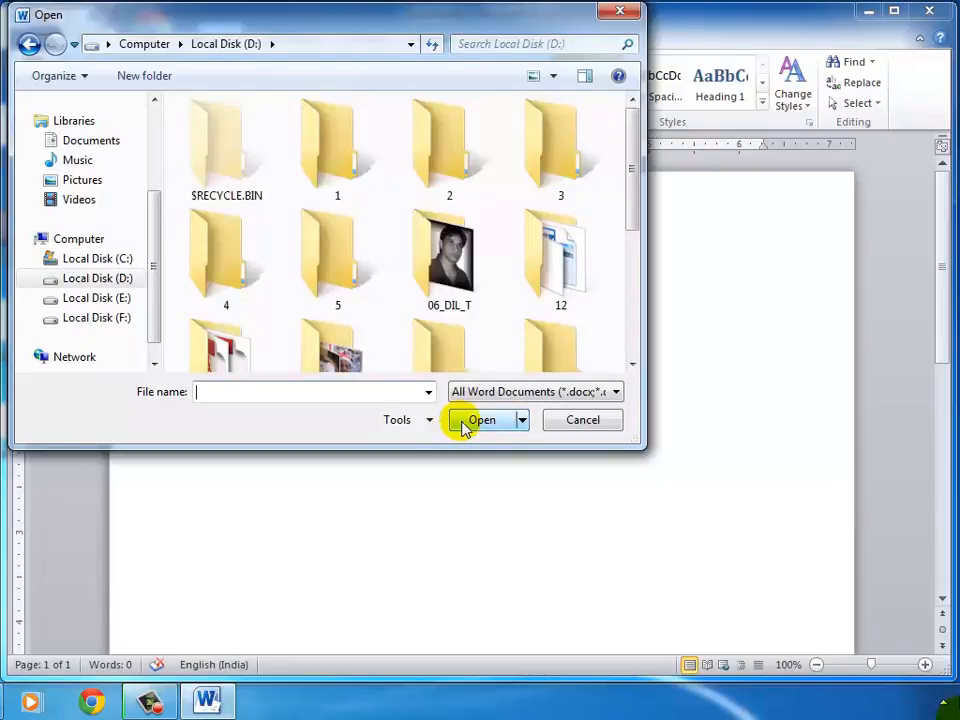
# Step: Find the MORE folder on Local Disk (D:) and open PRACTICE.docx from it
pyautogui.click(218, 140)
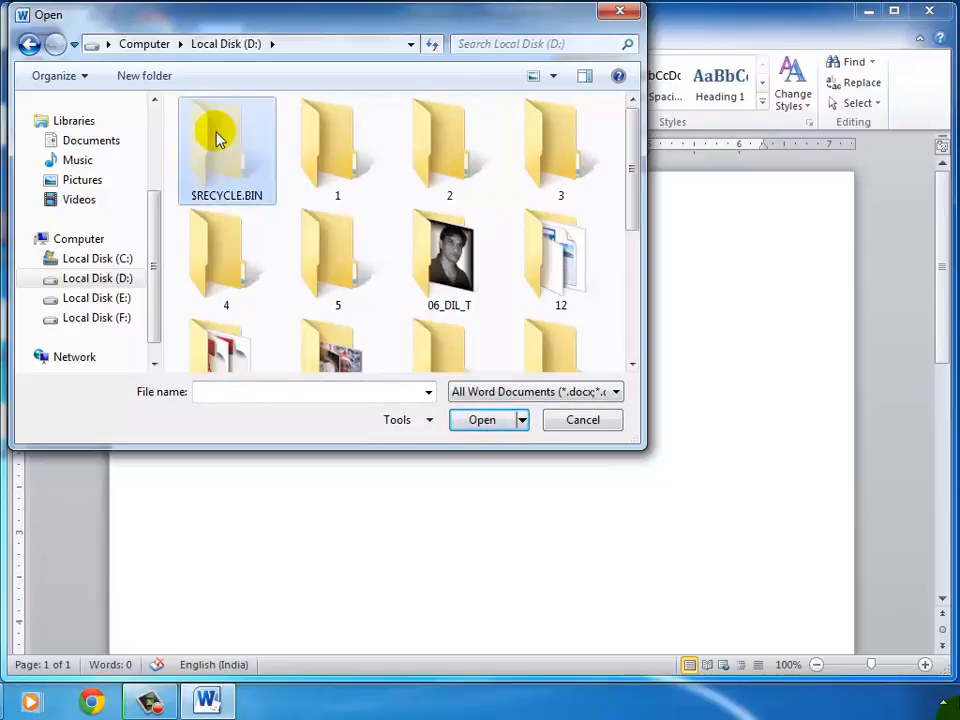
pyautogui.press('m')
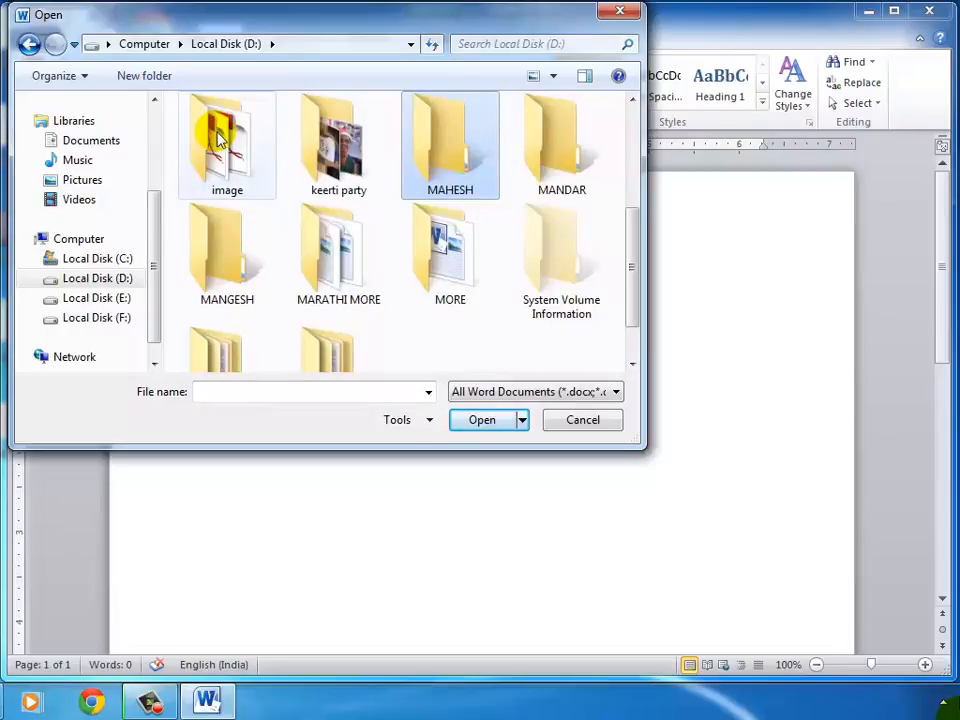
pyautogui.click(450, 240)
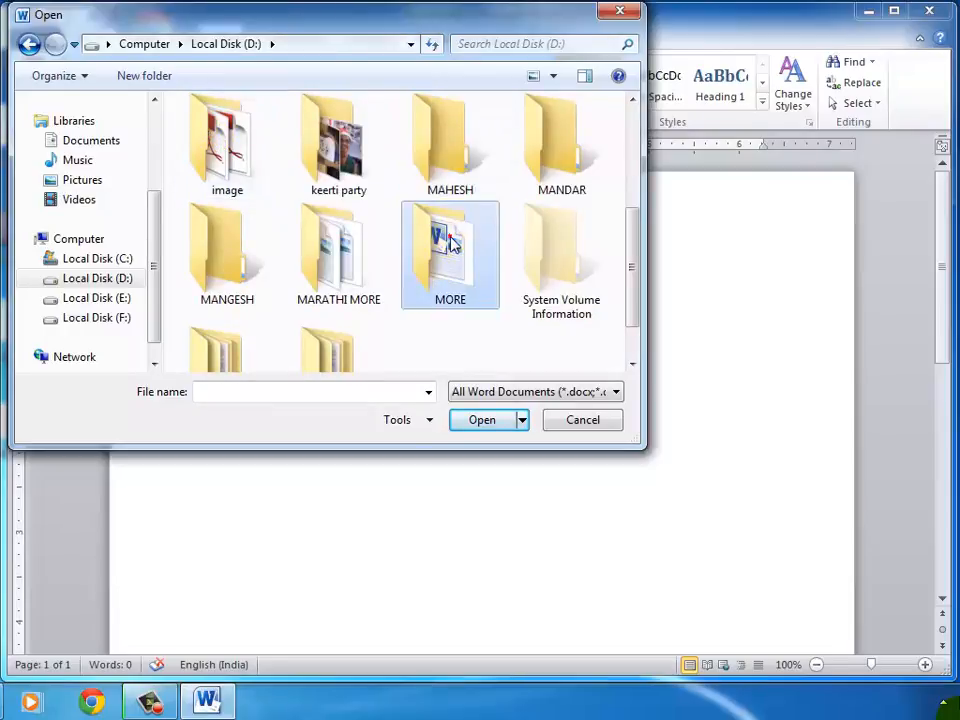
pyautogui.click(473, 420)
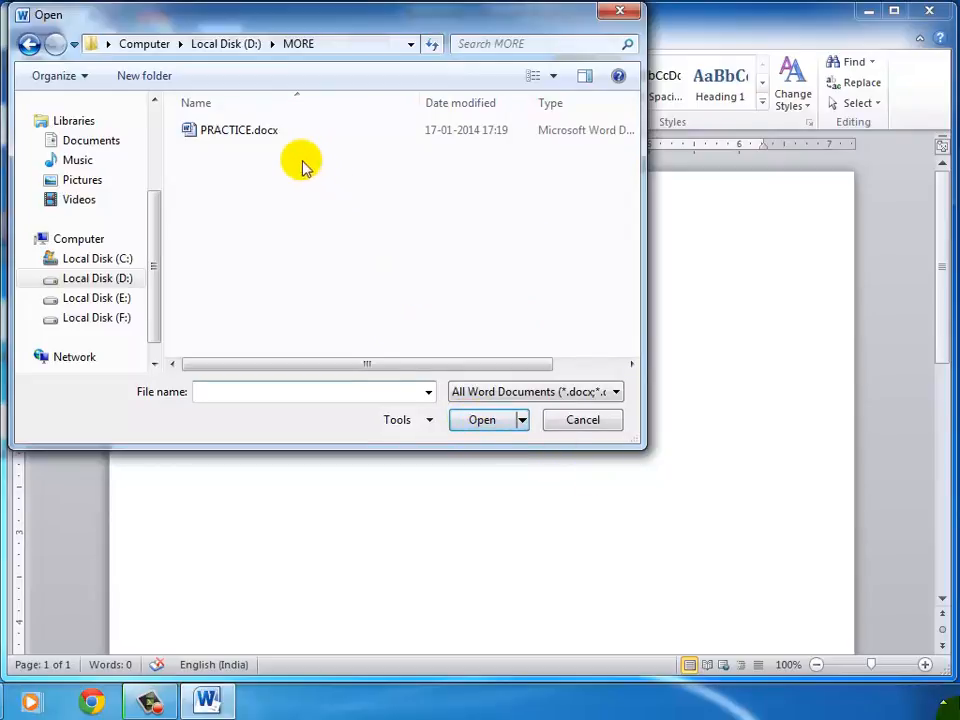
pyautogui.click(203, 133)
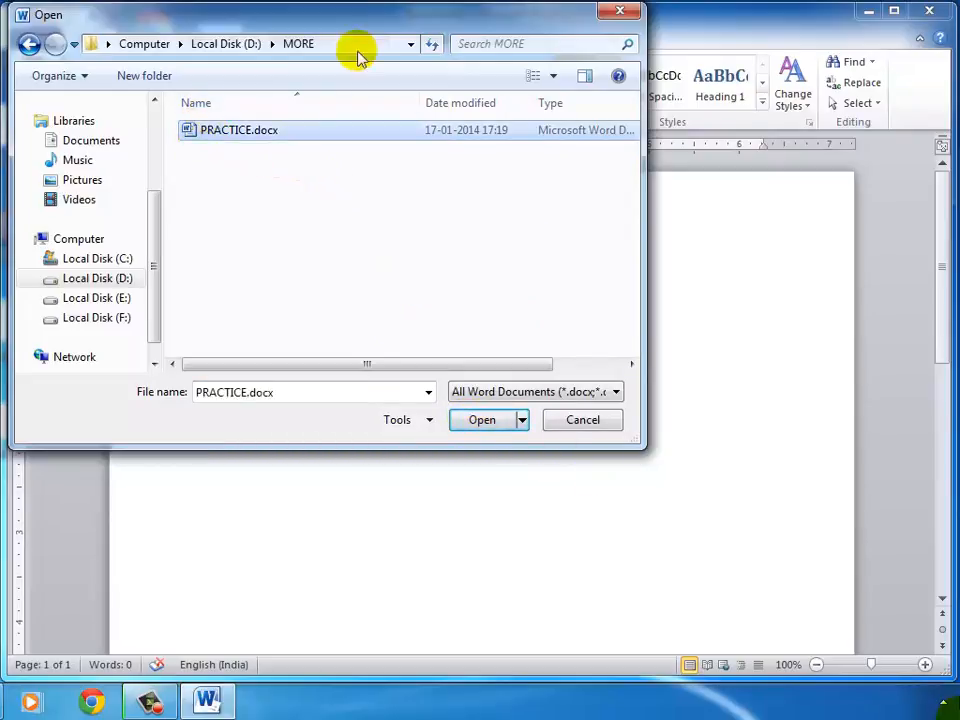
pyautogui.moveTo(358, 10); pyautogui.dragTo(500, 132)
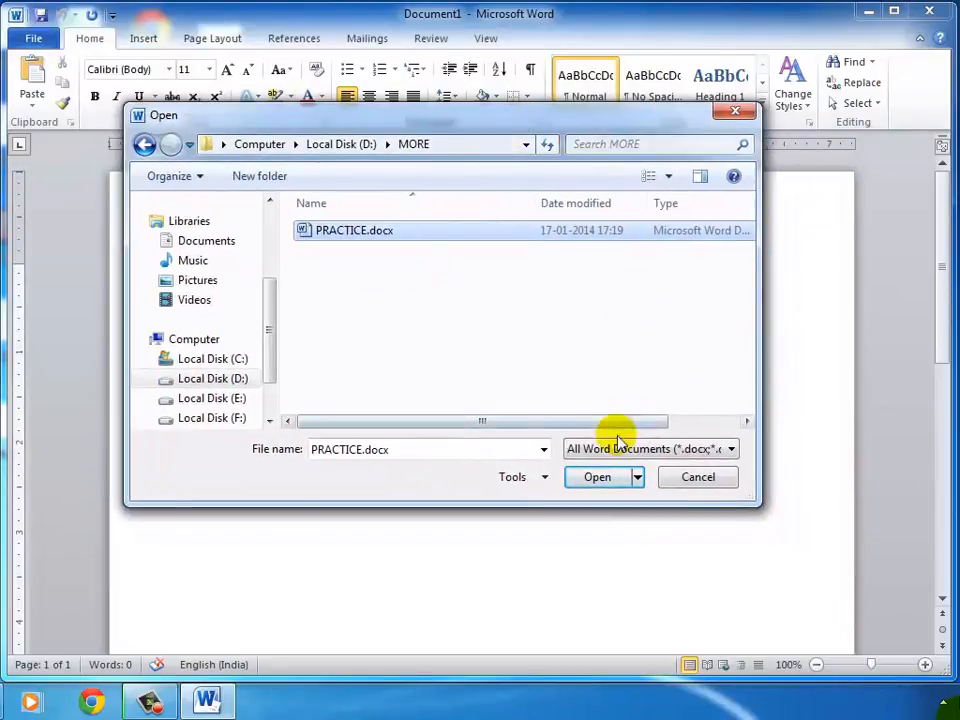
pyautogui.click(597, 478)
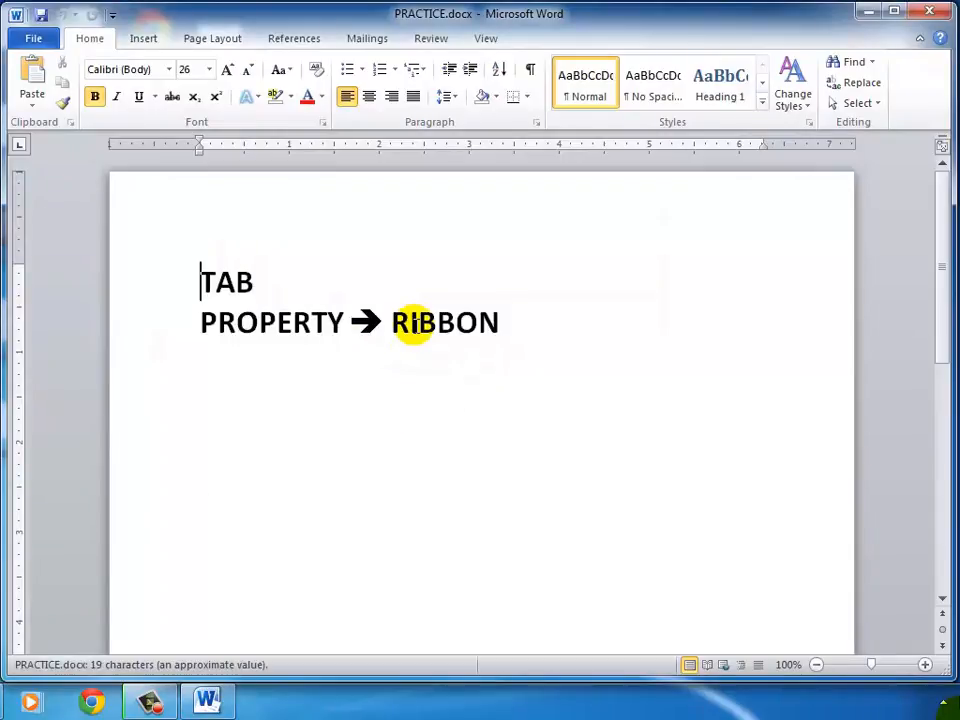
# Step: Add a new line reading WINWORD below the PROPERTY and RIBBON line
pyautogui.click(557, 332)
pyautogui.press('Return')
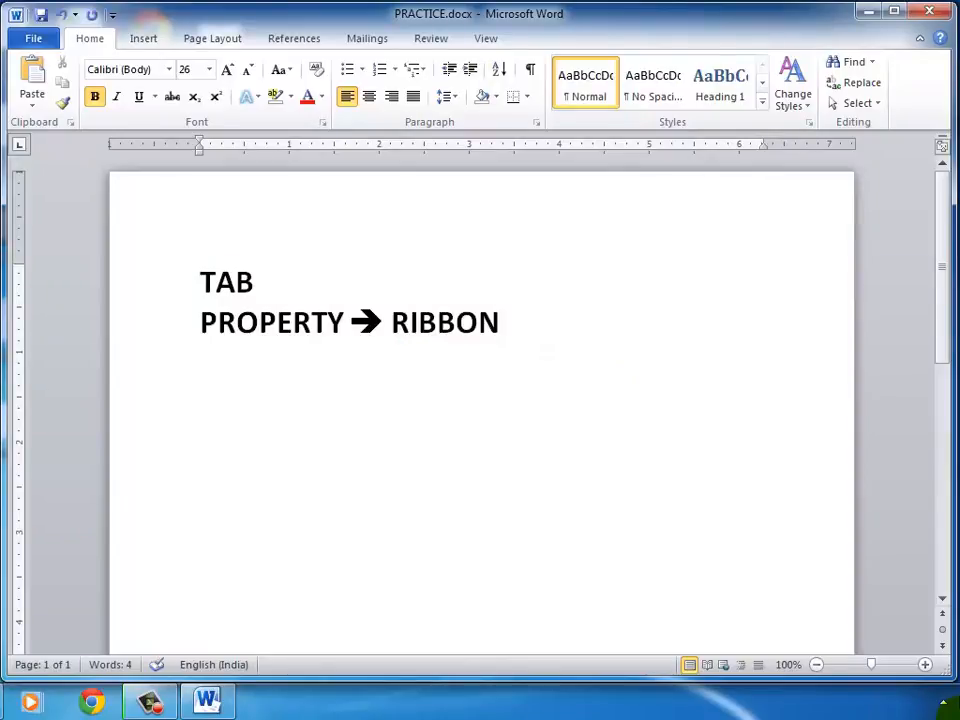
pyautogui.write('WINWORD')
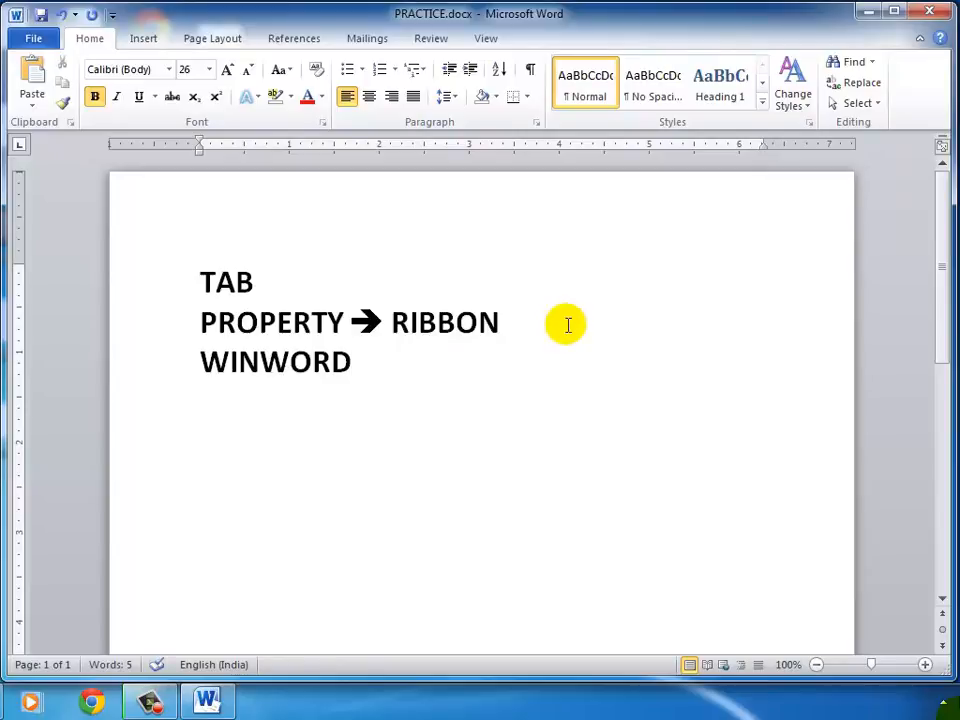
# Step: Delete all three lines of the document and clear the remaining text formatting
pyautogui.moveTo(478, 384); pyautogui.dragTo(200, 262)
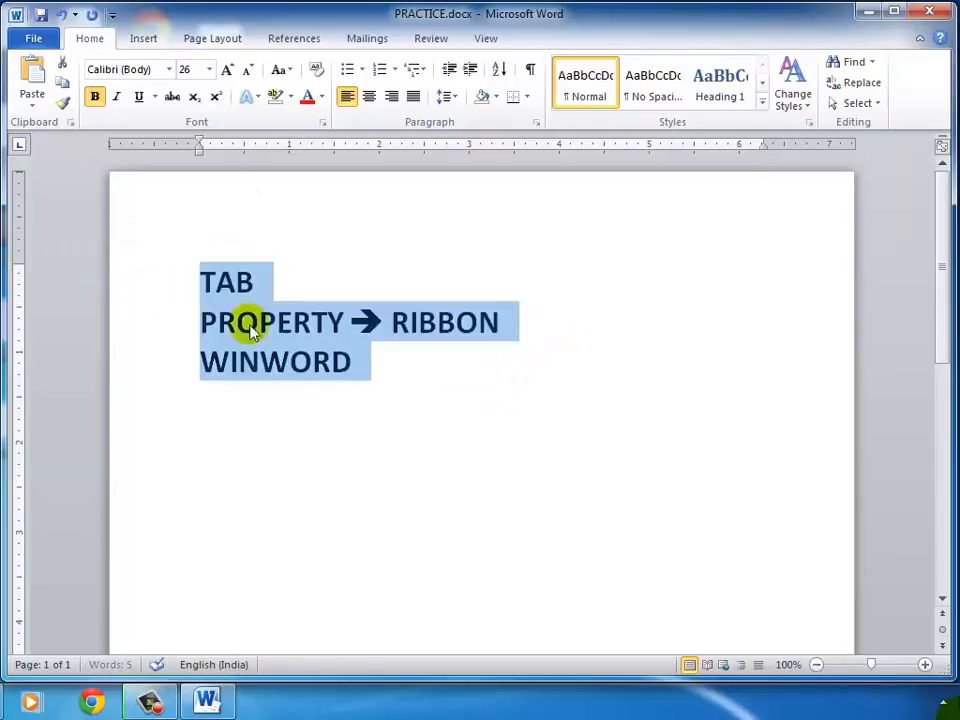
pyautogui.press('Delete')
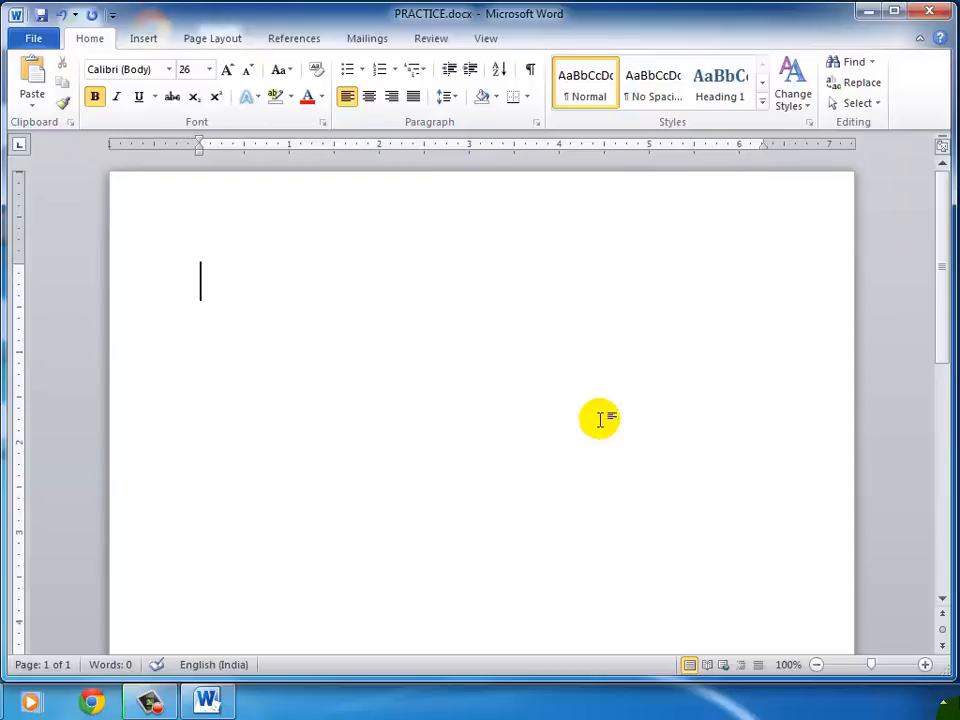
pyautogui.click(316, 70)
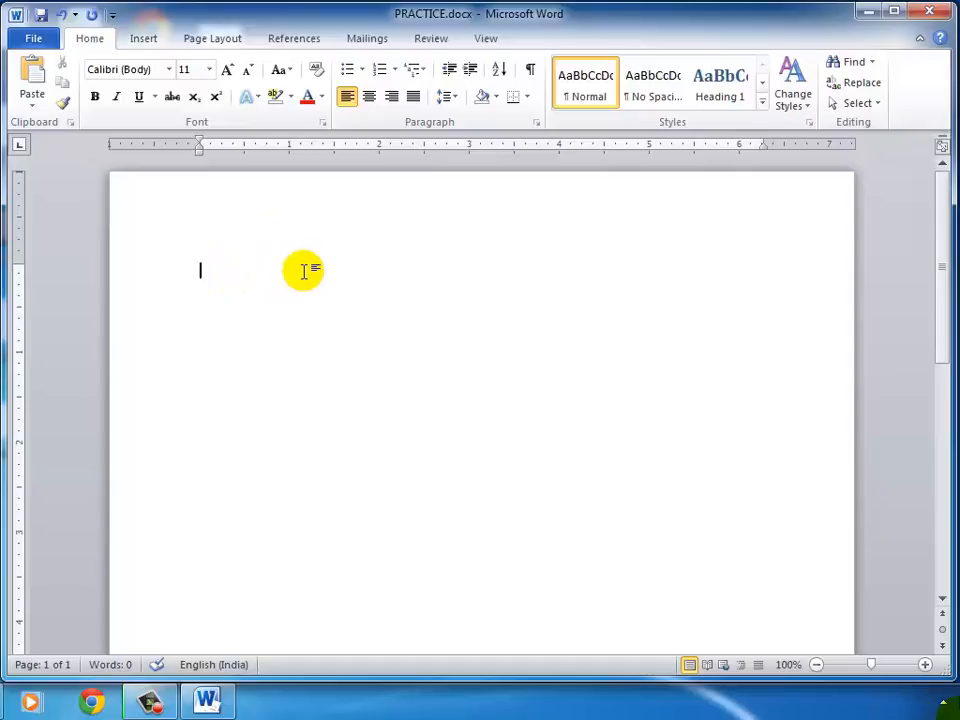
# Step: Enter an equals sign in the empty document and look up its key in the Q.jpg keyboard picture from the COMPUTER folder
pyautogui.write('=')
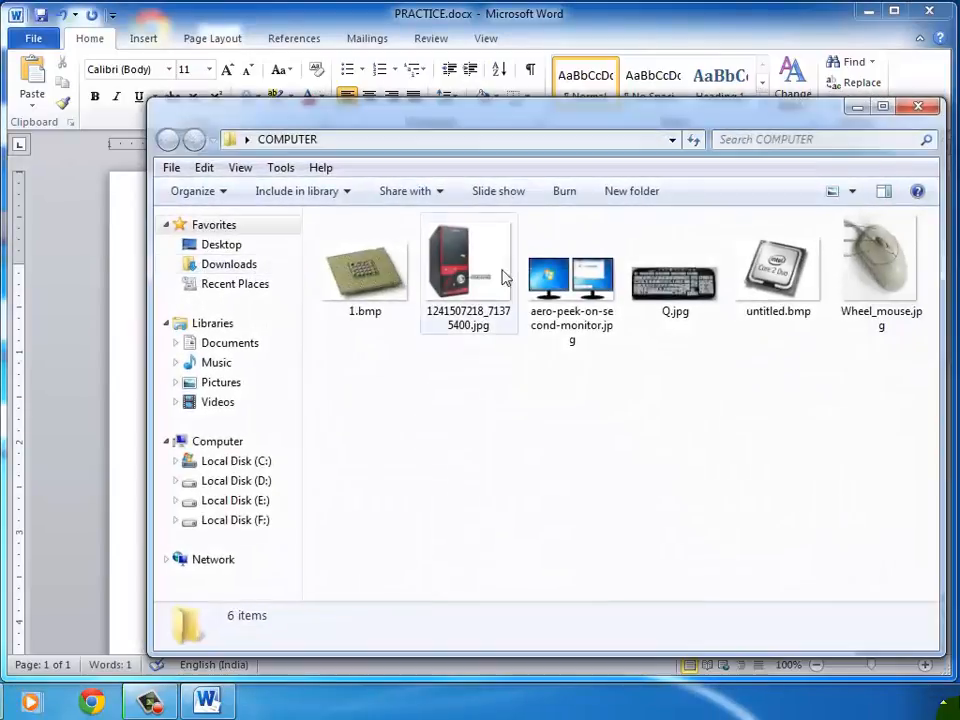
pyautogui.doubleClick(680, 270)
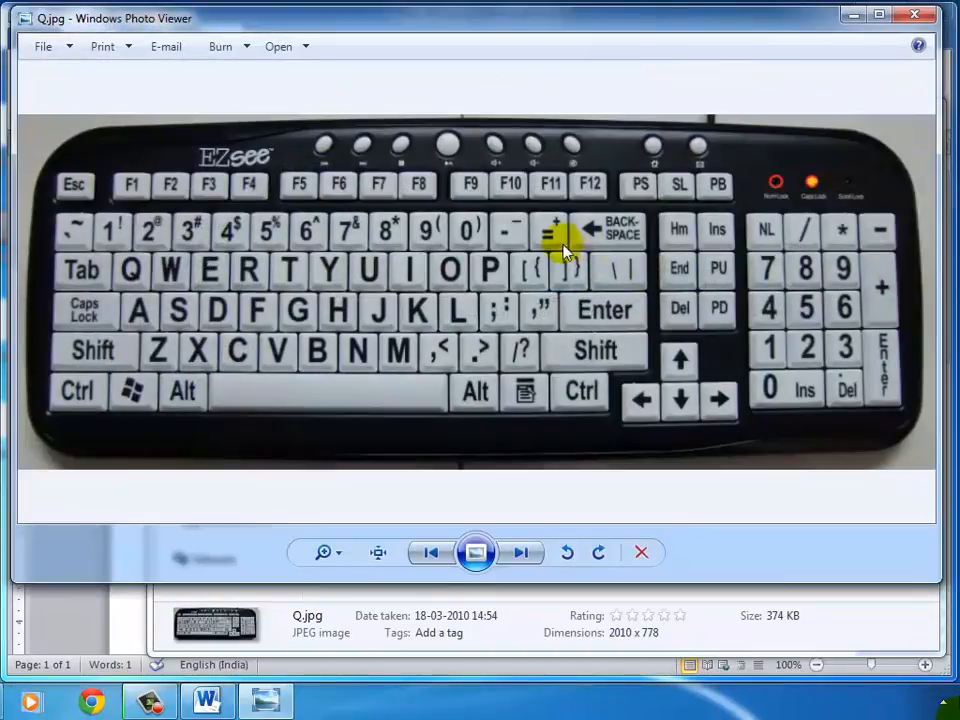
pyautogui.click(853, 15)
pyautogui.click(921, 107)
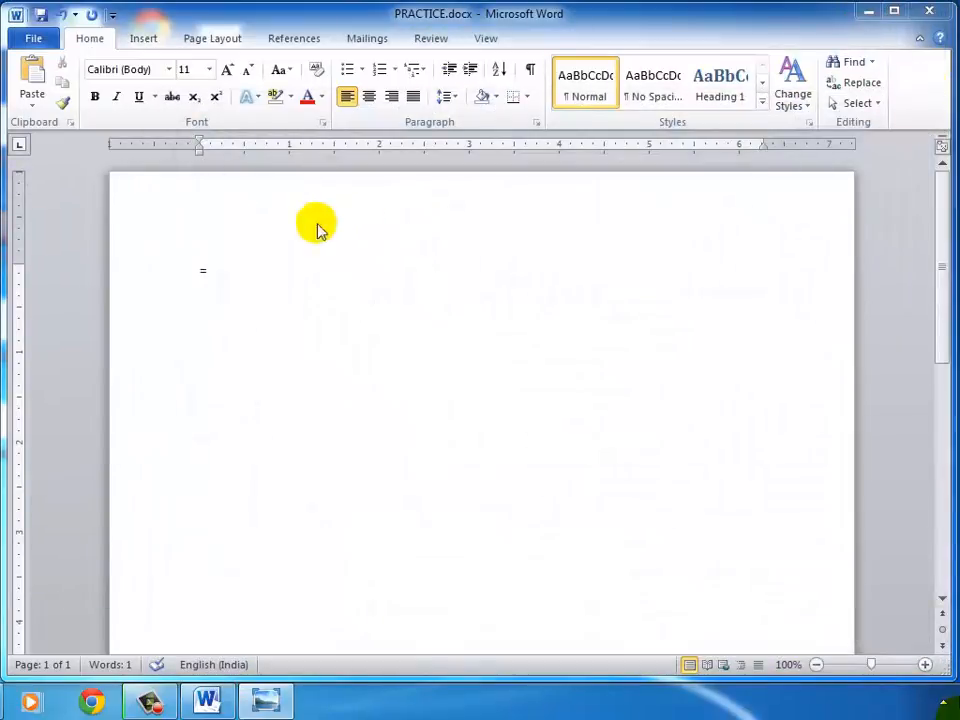
pyautogui.click(214, 273)
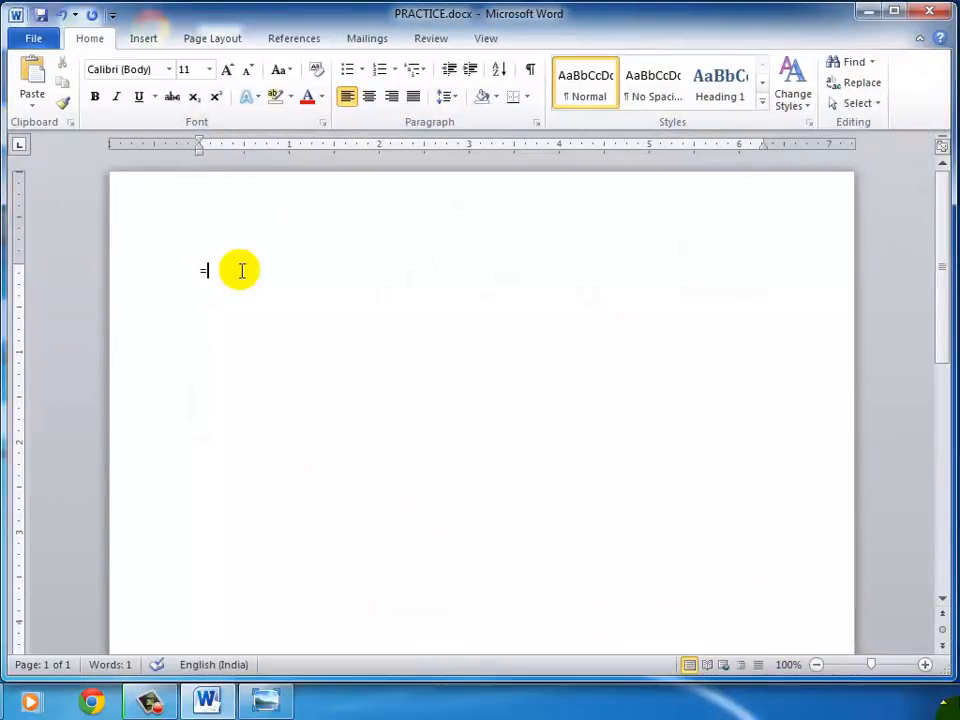
# Step: Complete the line as =RAND(), consult the keyboard picture for the Enter key, and generate the sample paragraphs
pyautogui.write('RAND')
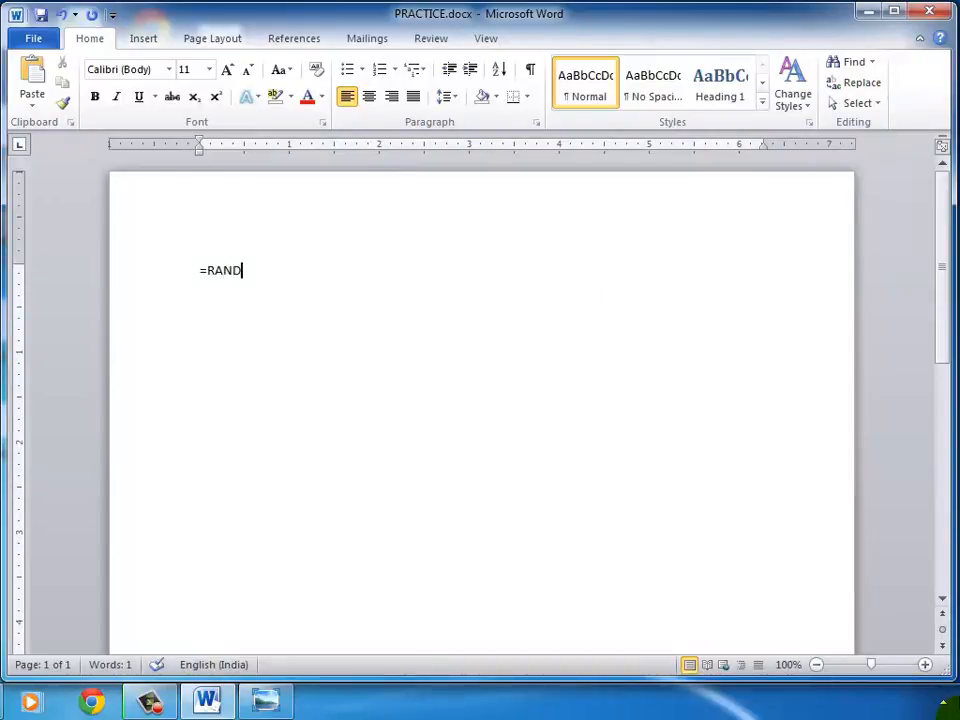
pyautogui.write('()')
pyautogui.click(265, 701)
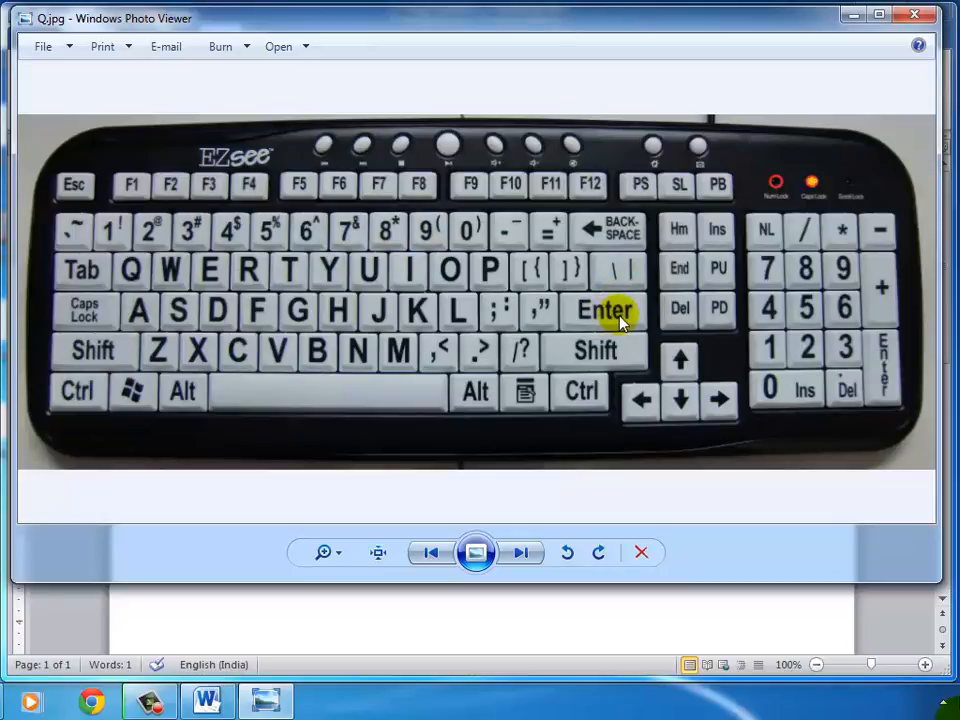
pyautogui.click(852, 15)
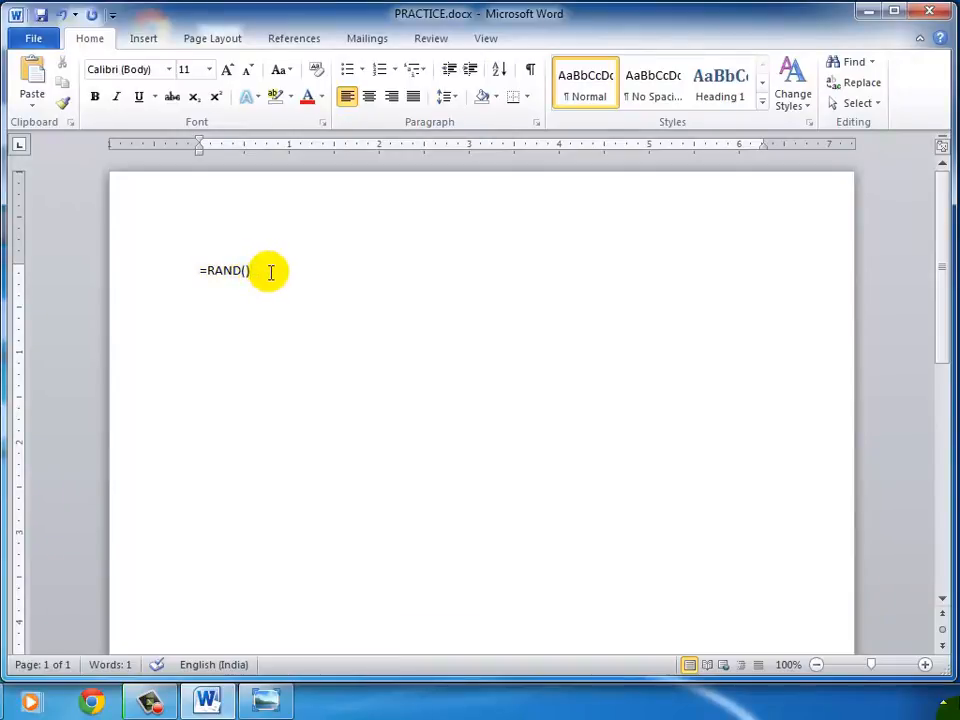
pyautogui.press('Return')
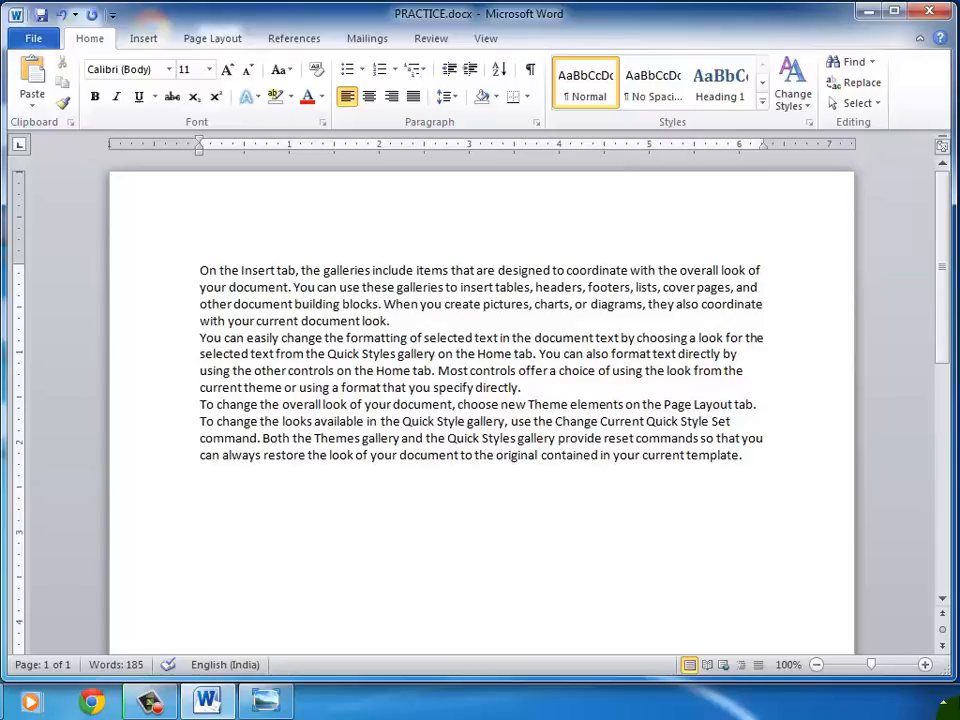
# Step: Delete all the generated sample text, undoing the deletion once before deleting it again
pyautogui.hotkey('ctrl', 'a')
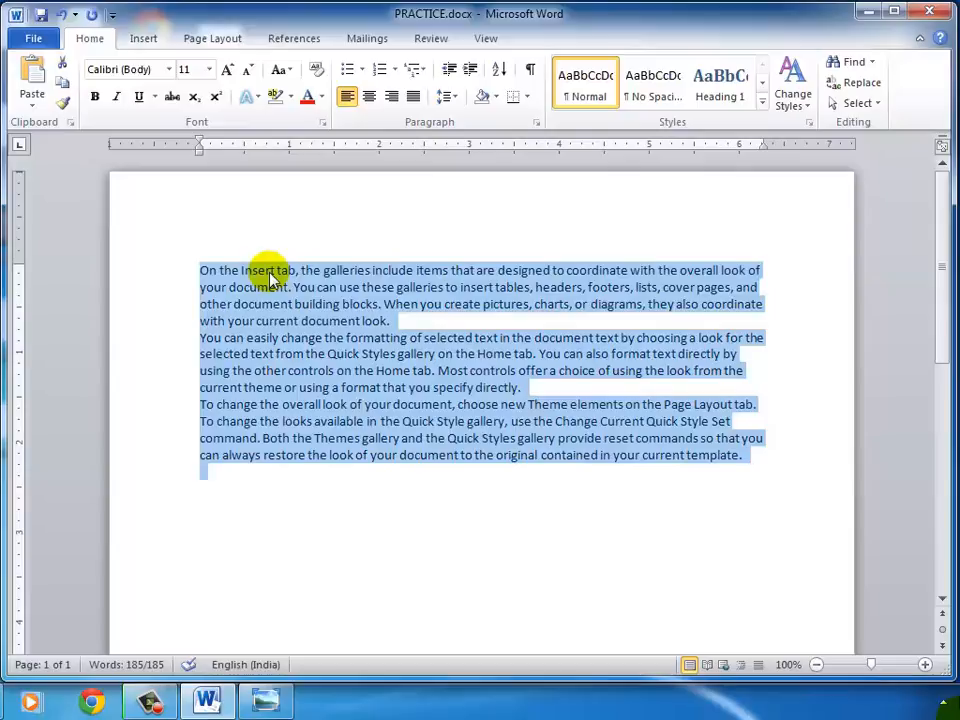
pyautogui.press('Delete')
pyautogui.hotkey('ctrl', 'z')
pyautogui.press('Delete')
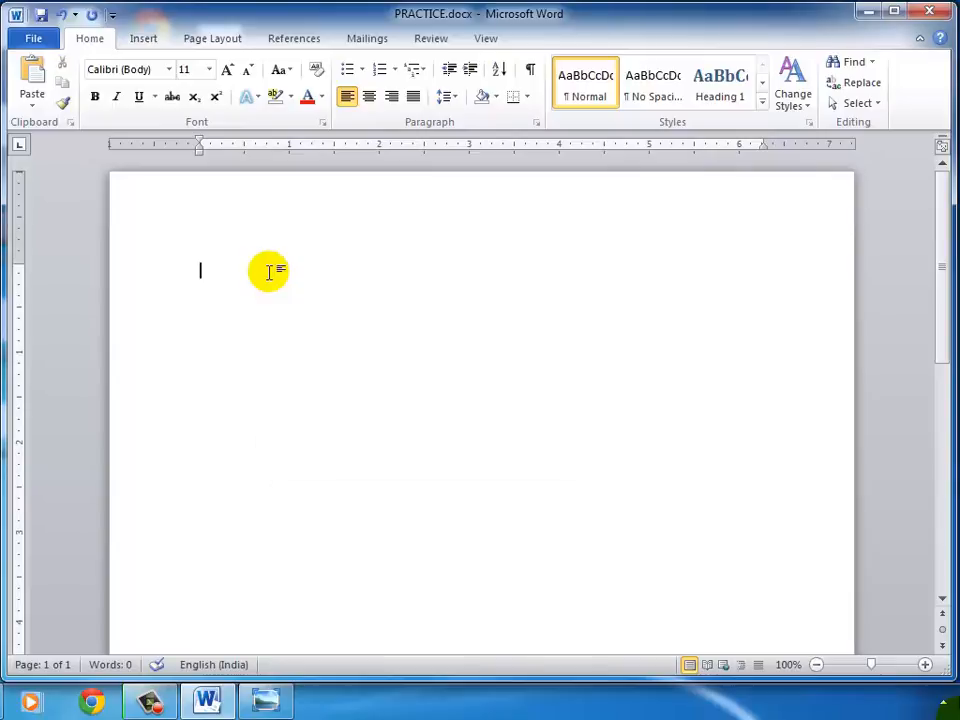
# Step: Generate the sample paragraphs with =RAND() in the empty document, and close PRACTICE.docx without saving the changes
pyautogui.write('=')
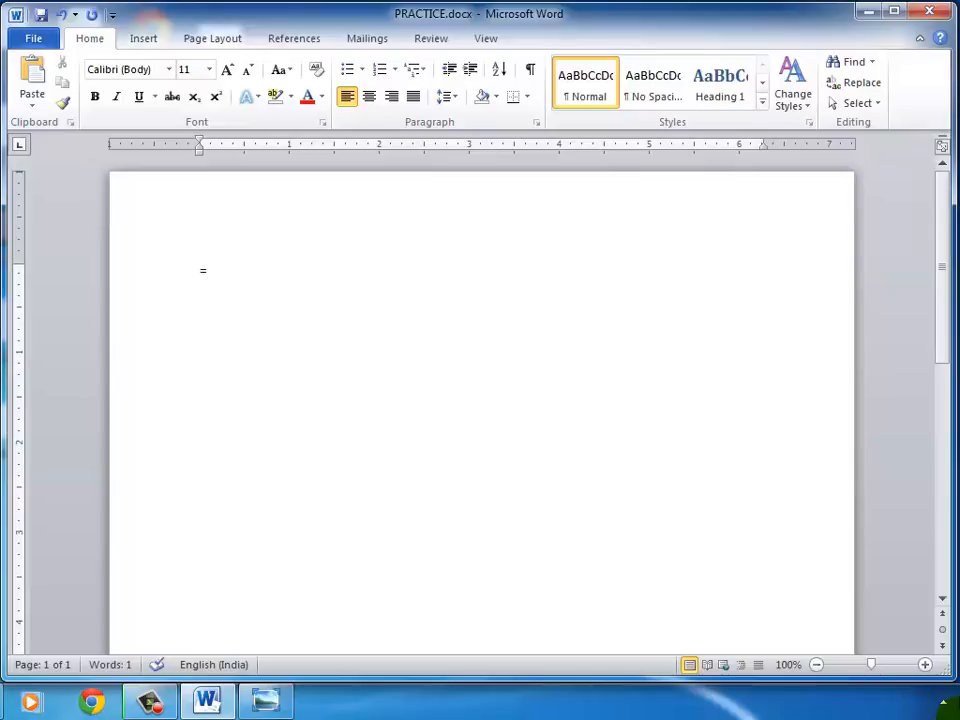
pyautogui.write('RAND()')
pyautogui.press('Return')
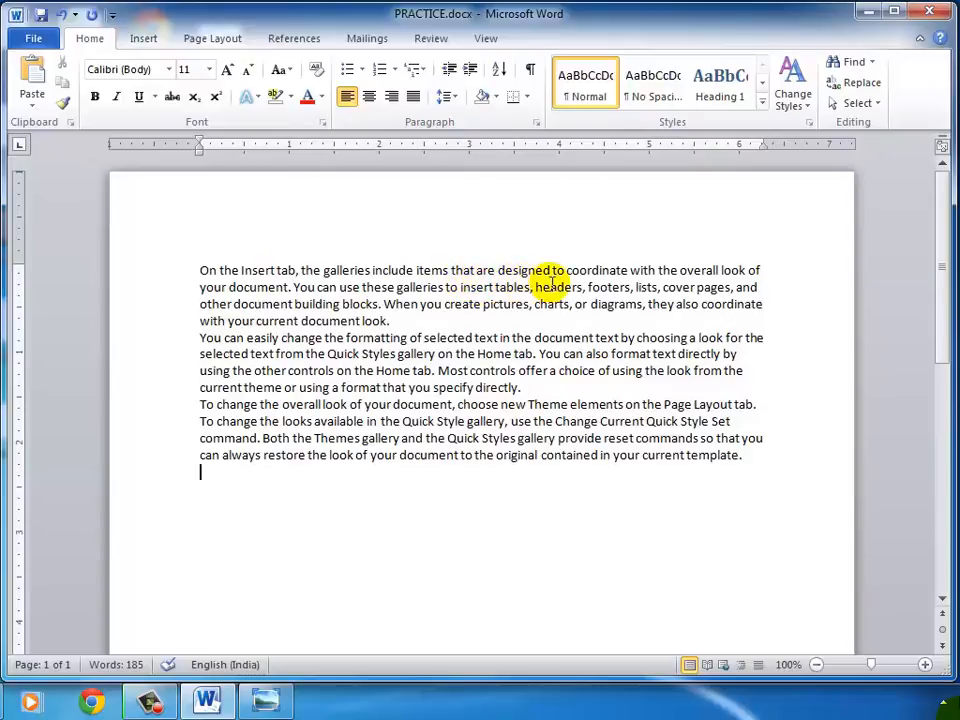
pyautogui.click(929, 14)
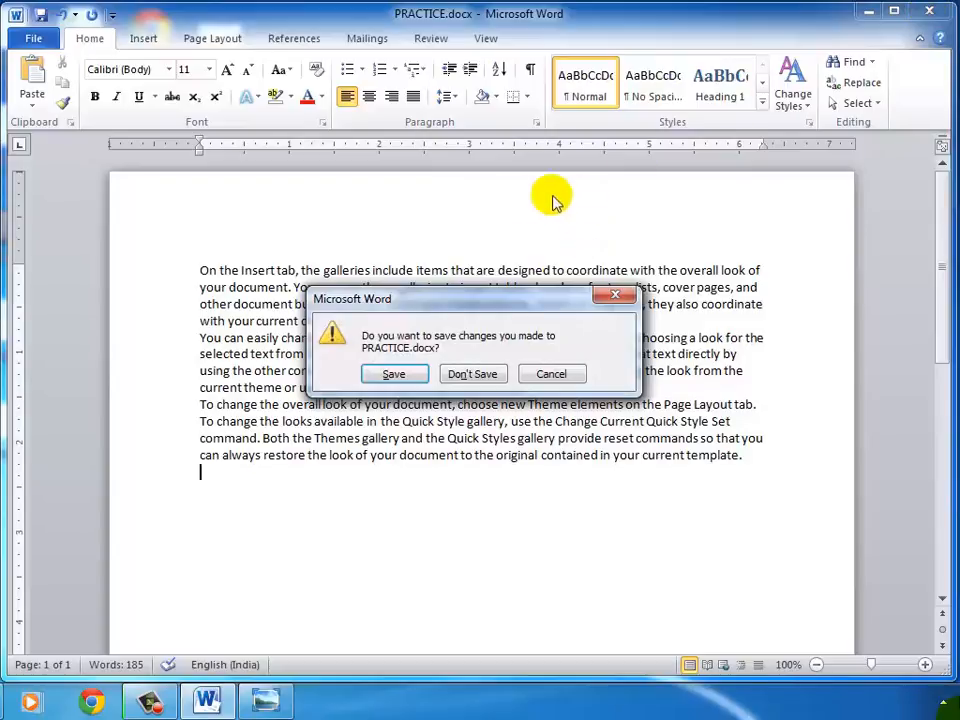
pyautogui.click(472, 374)
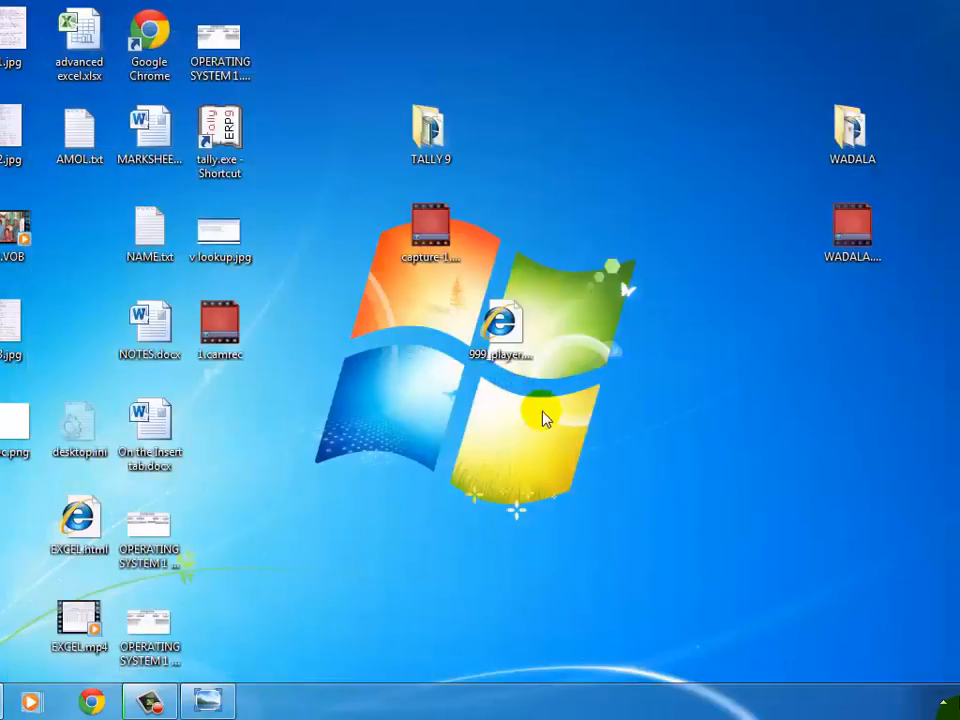
pyautogui.click(152, 698)
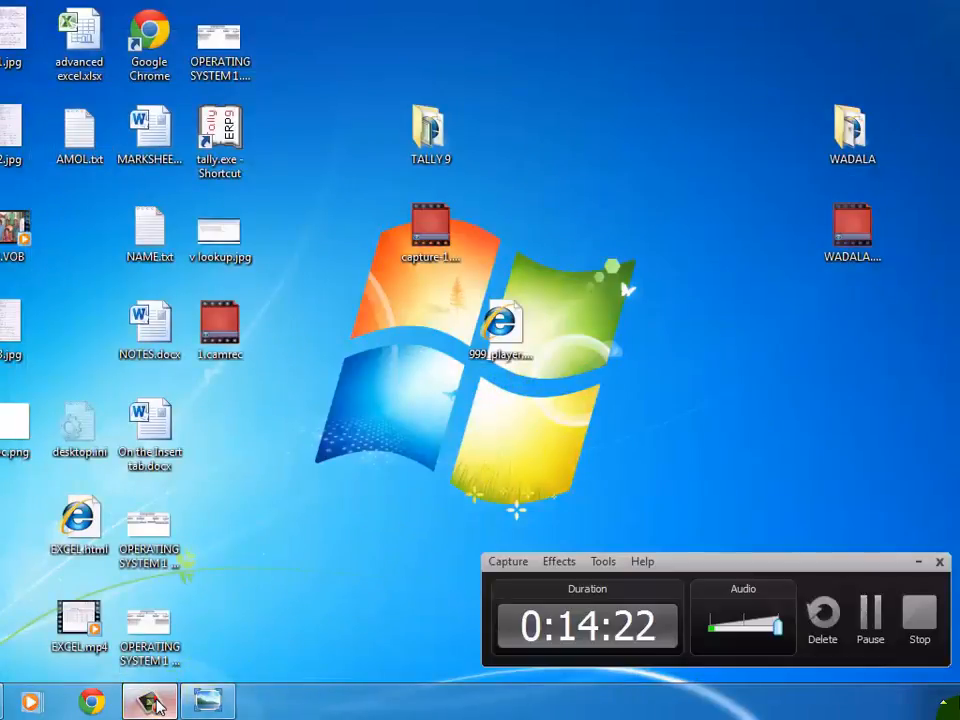
pyautogui.click(919, 562)
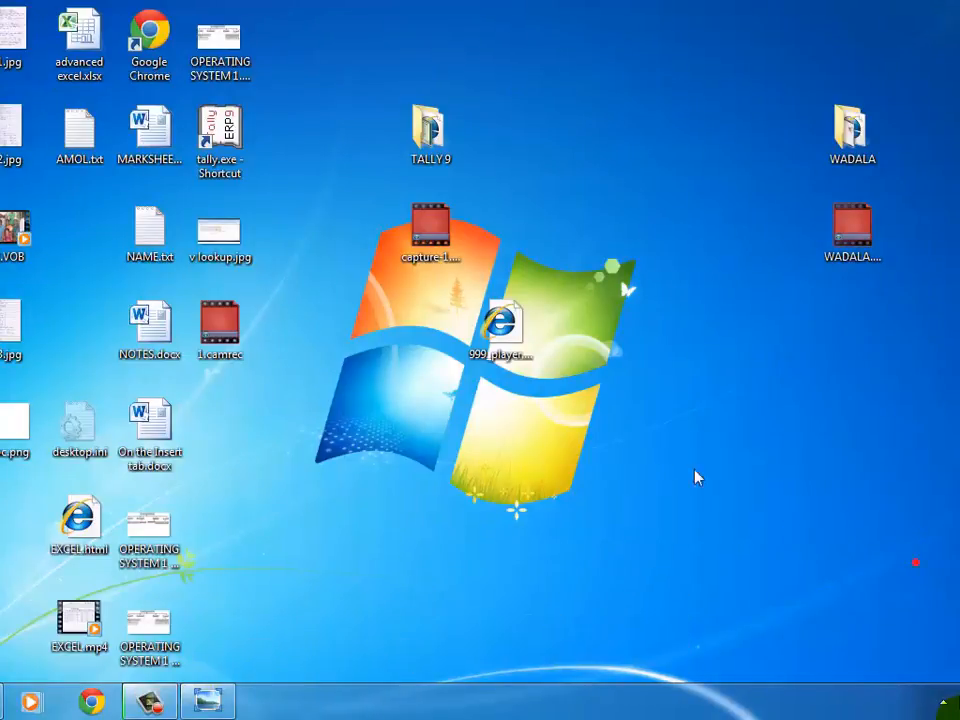